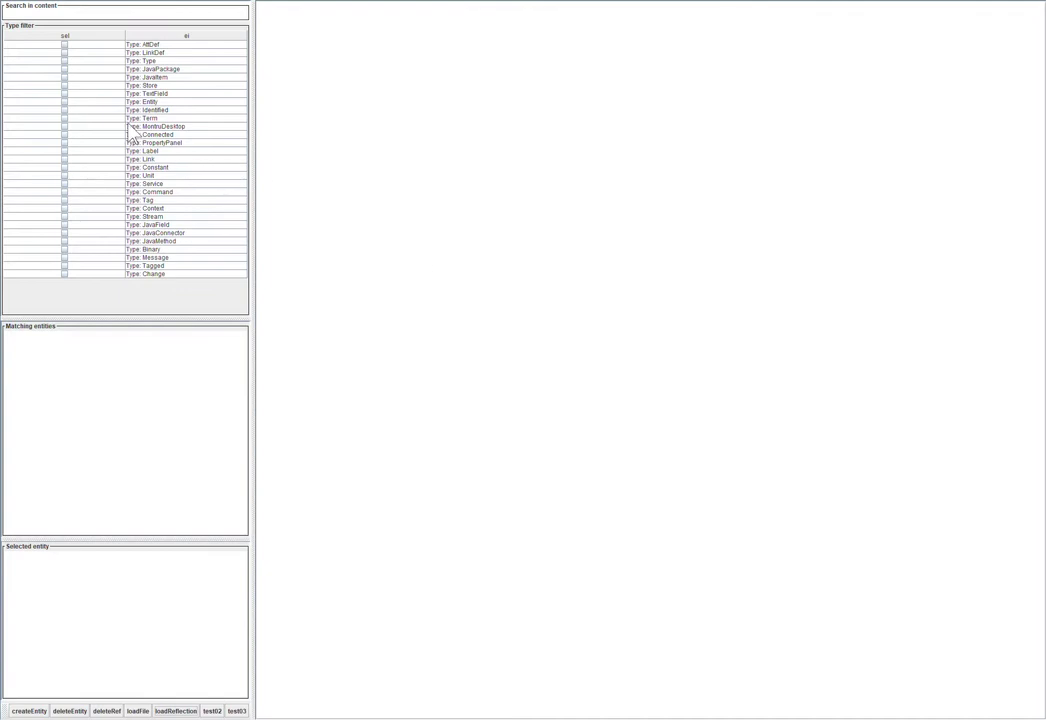
Filter the entity browser to Type entries and select the Type: Type entity.
click(64, 60)
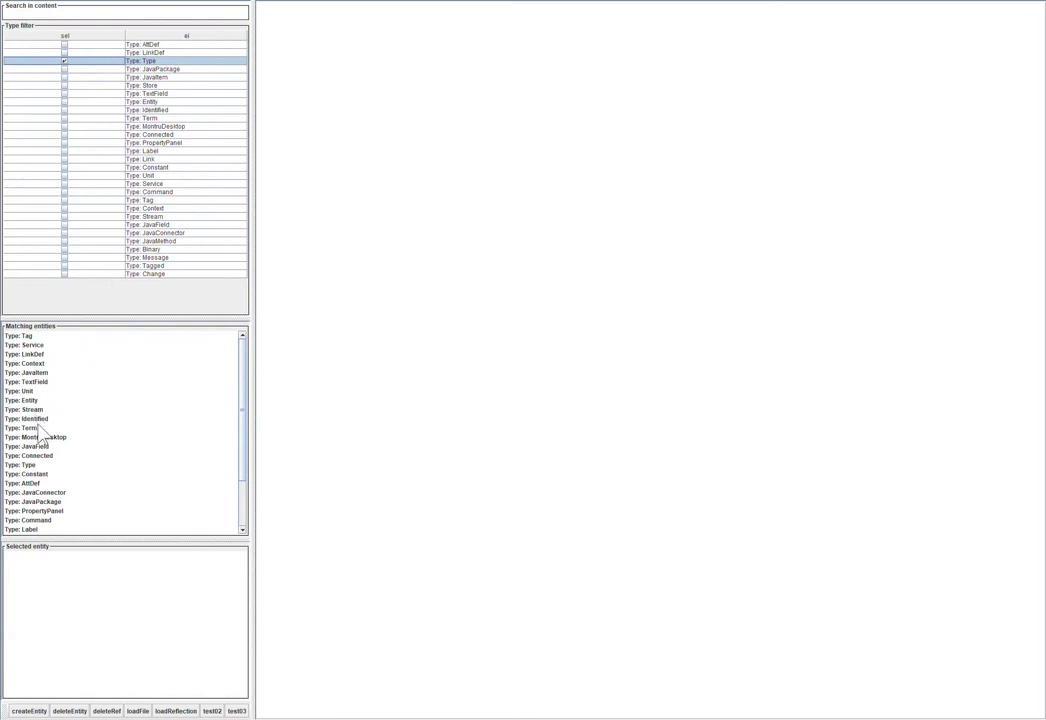
scroll(64, 430, down, 3)
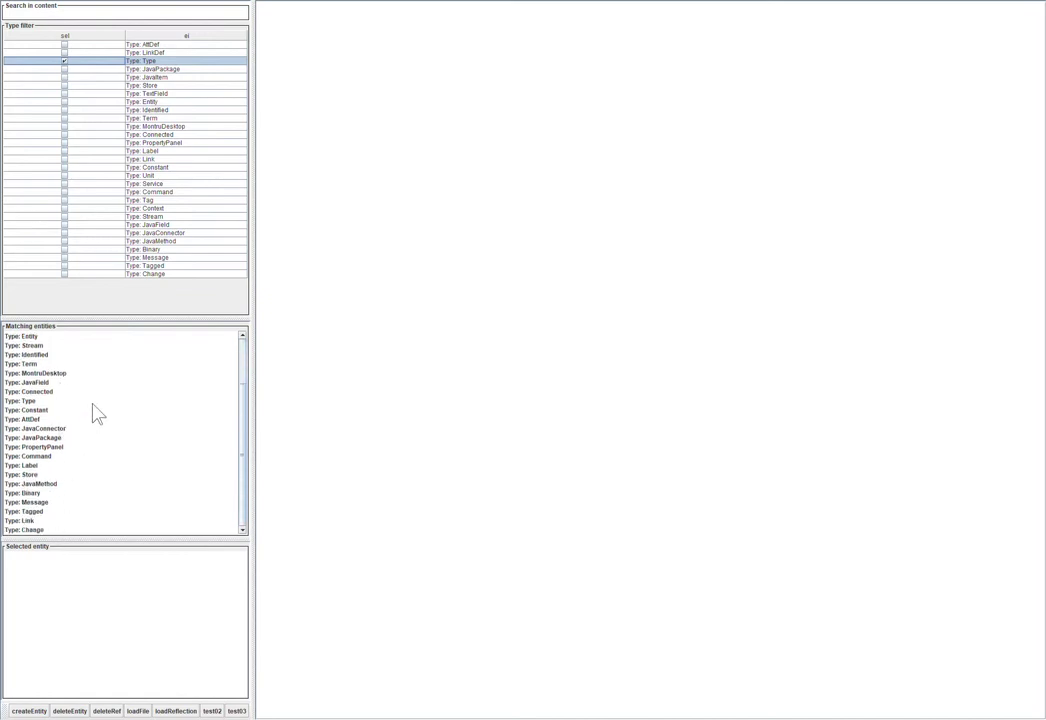
click(29, 401)
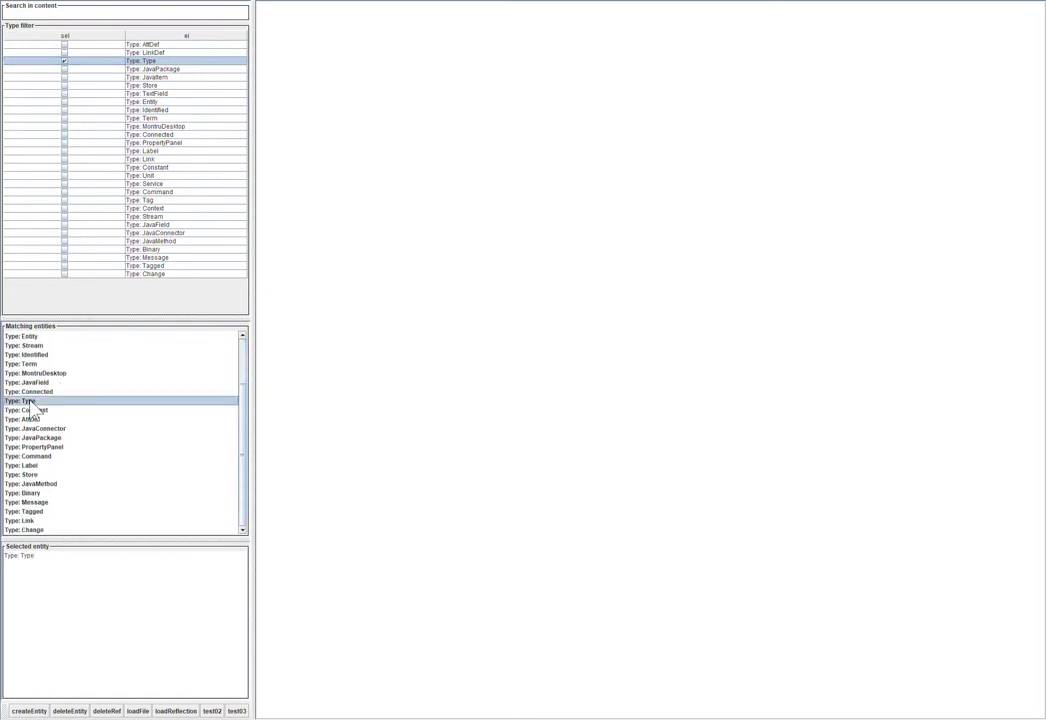
Create a new type from Type: Type with local id Vehicle.
double_click(29, 401)
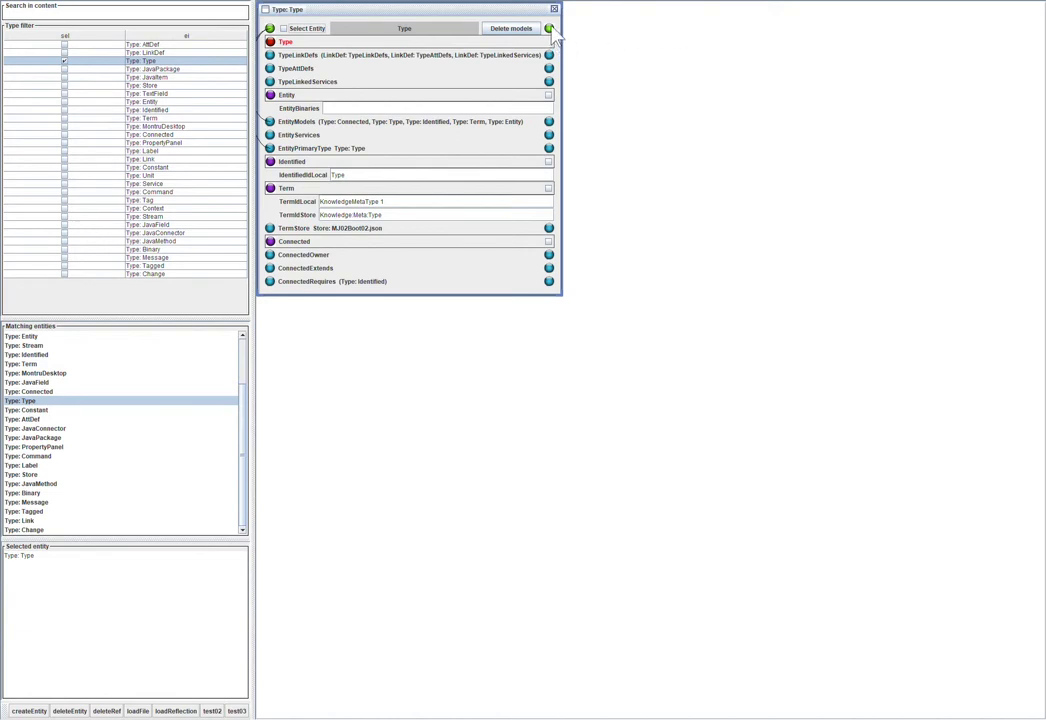
drag(550, 29, 615, 47)
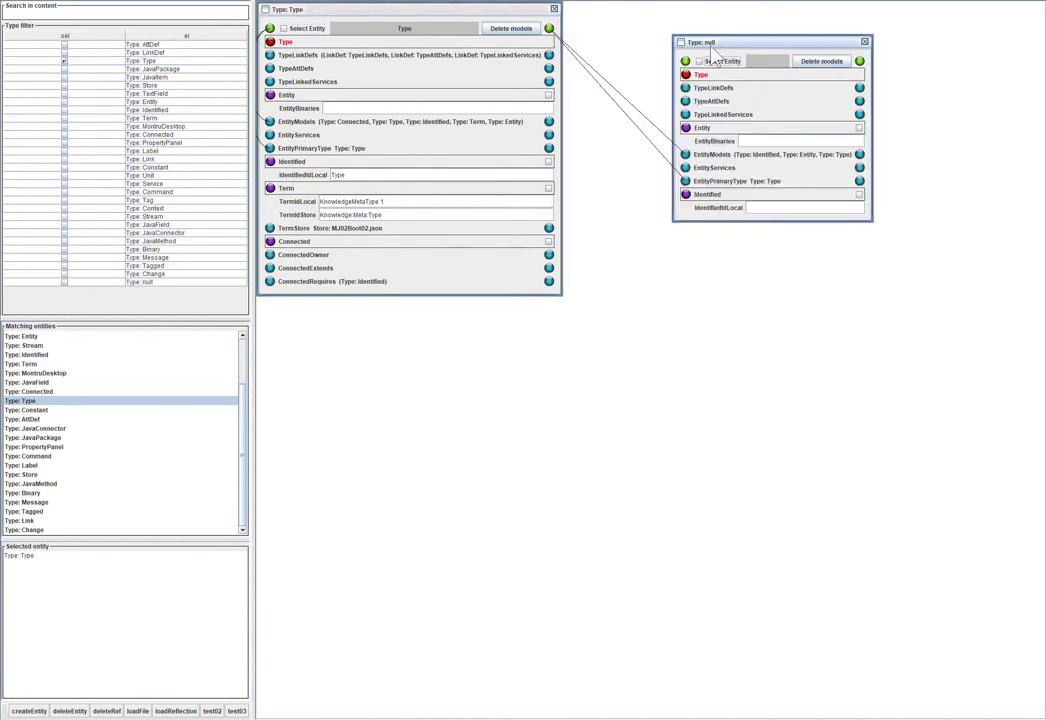
drag(712, 58, 642, 55)
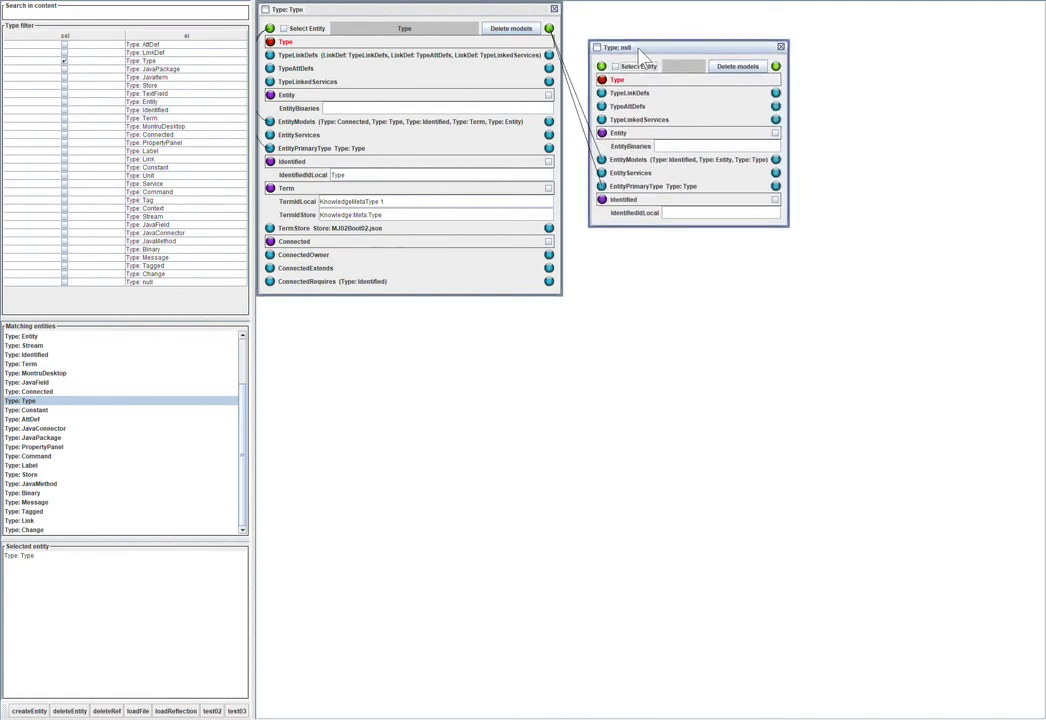
click(688, 212)
text(V)
text(ehicle)
Create a first Vehicle entity and open the Identified type's properties.
click(776, 66)
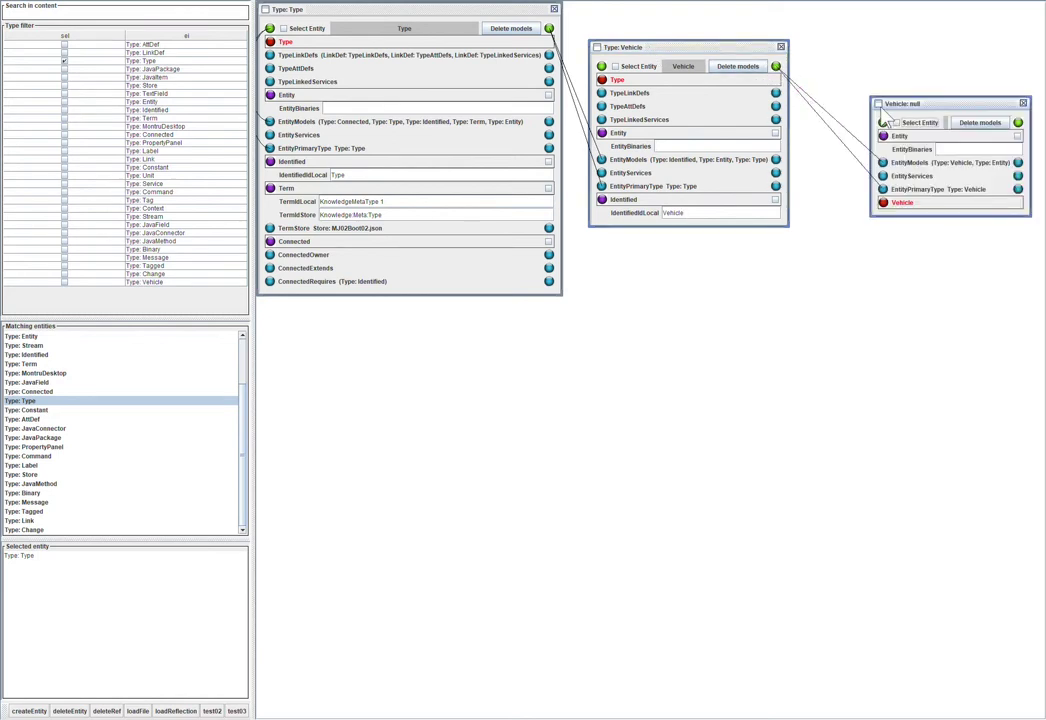
drag(912, 114, 877, 118)
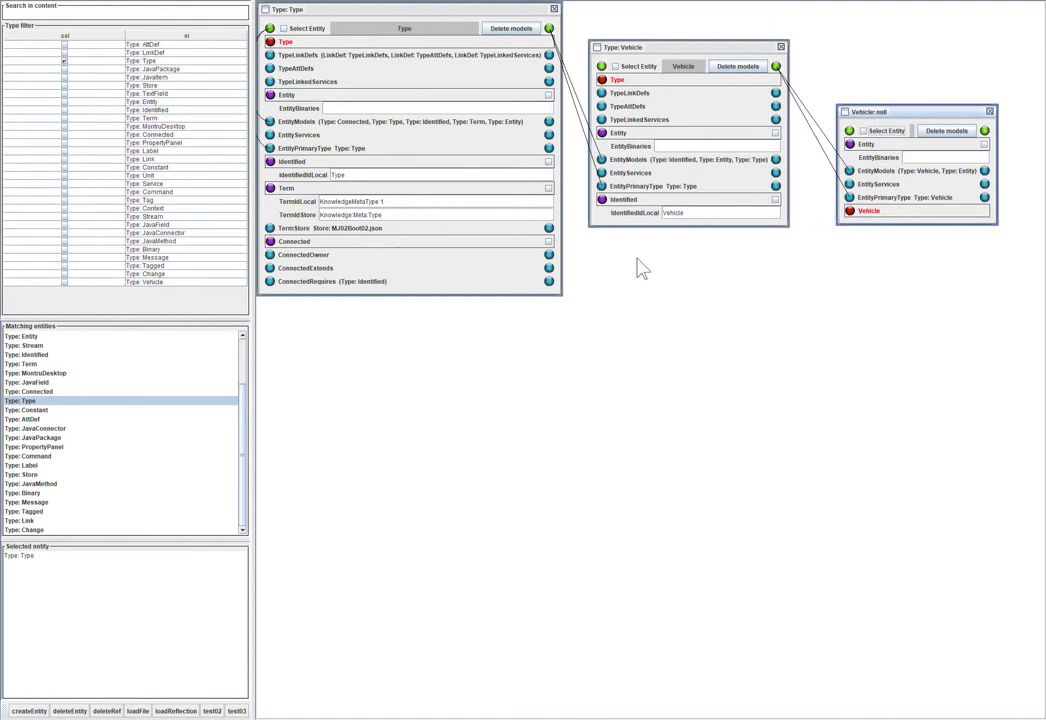
double_click(623, 200)
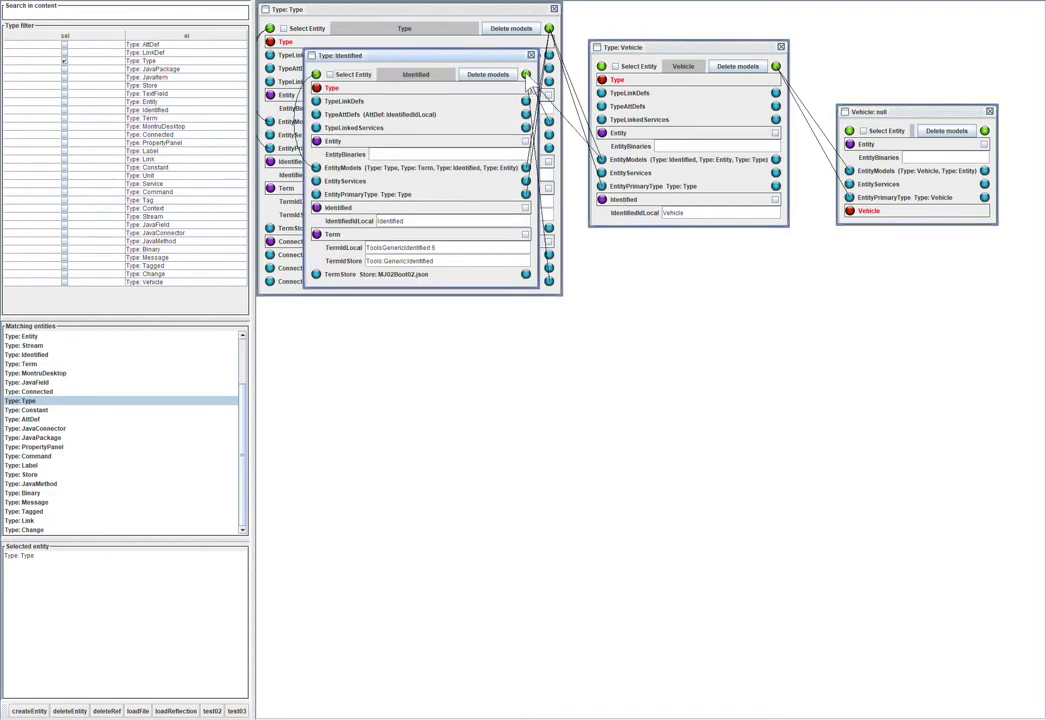
Make the Vehicle entity Identified and name it Truck 01.
mouse_move(527, 77)
mouse_down()
mouse_move(670, 86)
mouse_move(852, 133)
mouse_up()
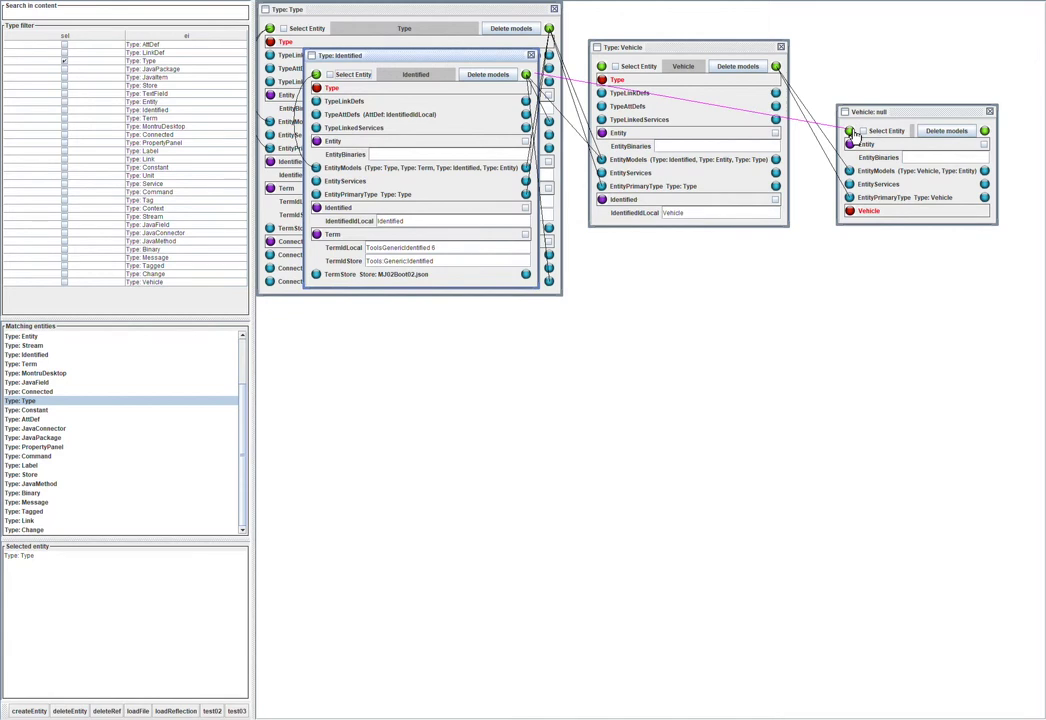
drag(852, 133, 852, 133)
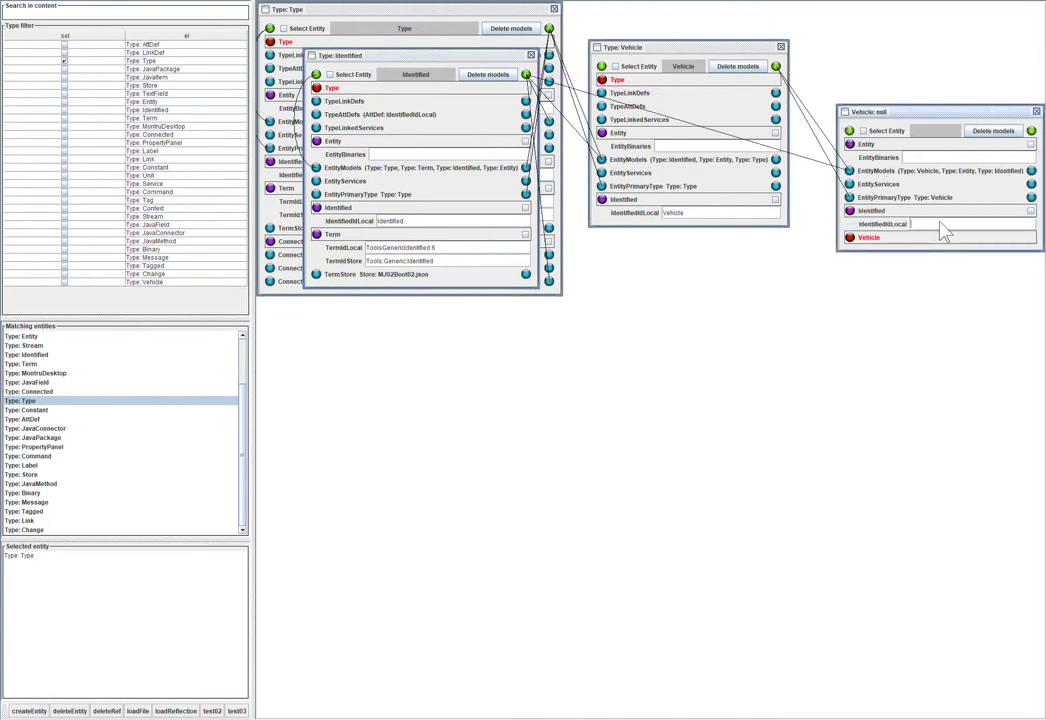
text(Truck)
text( 01)
drag(914, 140, 871, 305)
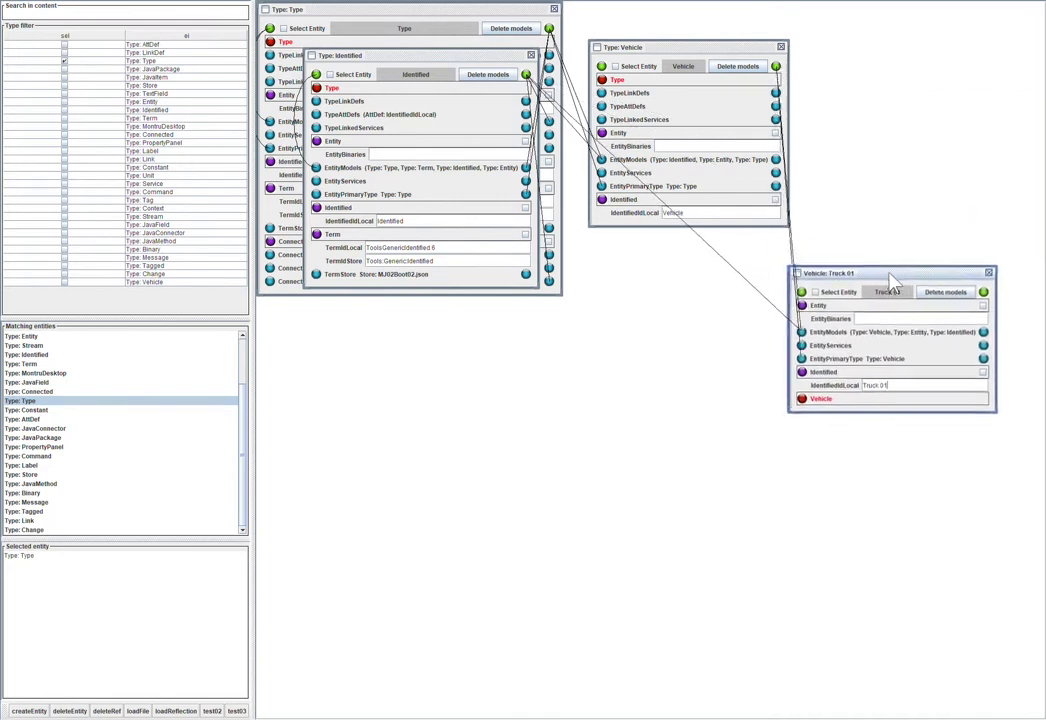
click(531, 55)
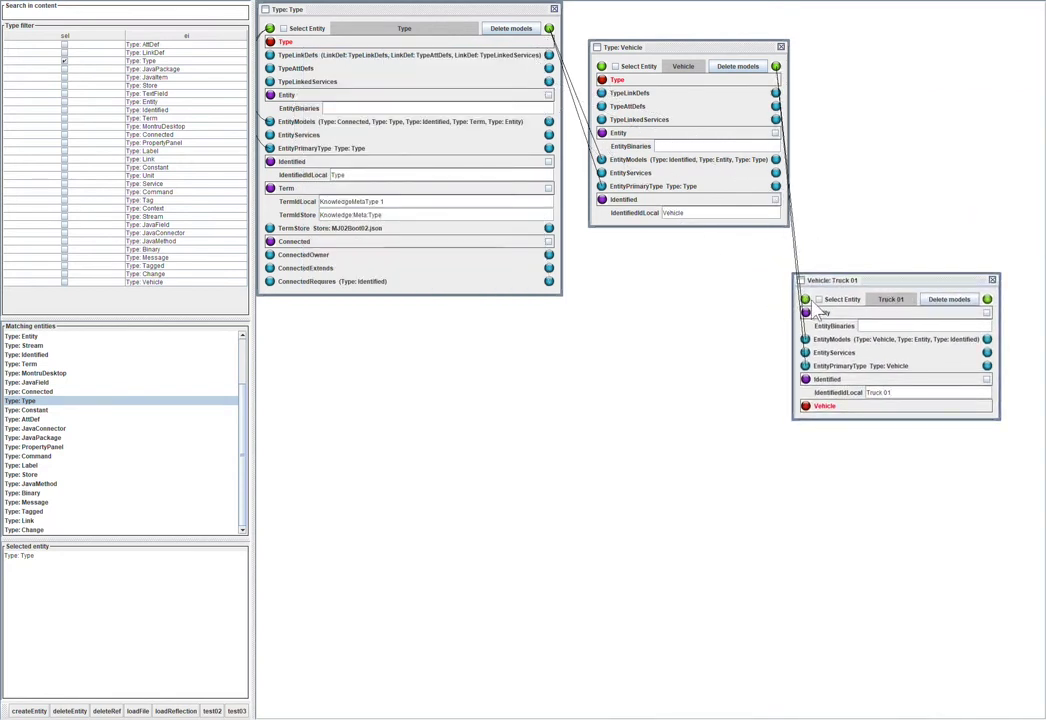
Copy Truck 01 into a second vehicle named Truck 02.
drag(806, 301, 838, 221)
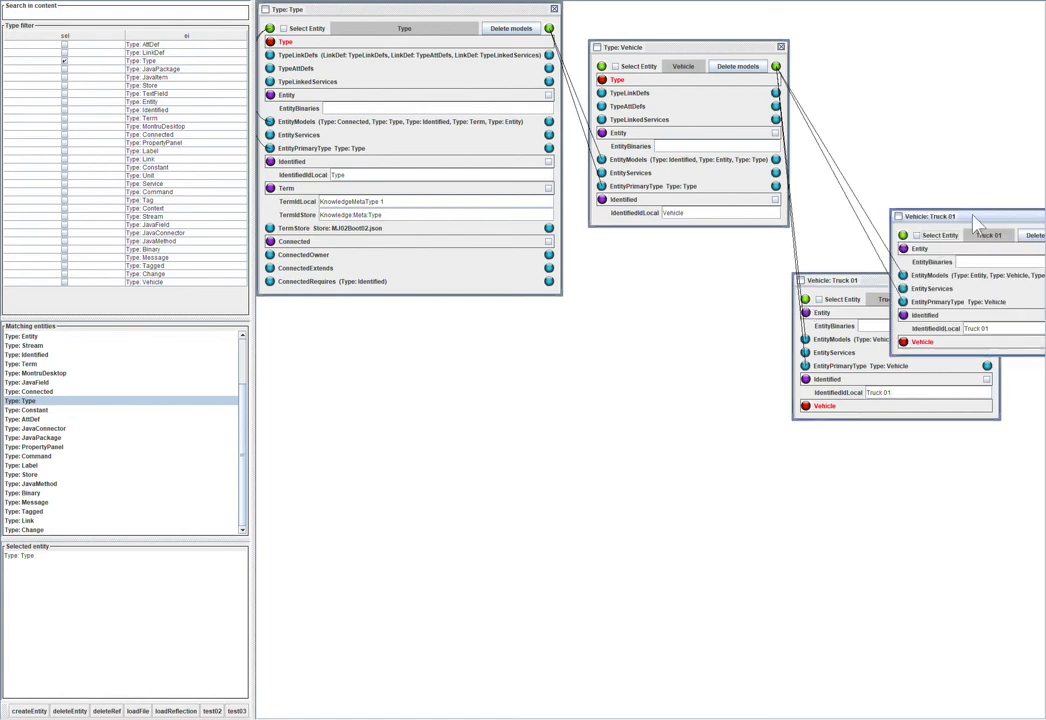
drag(967, 216, 893, 148)
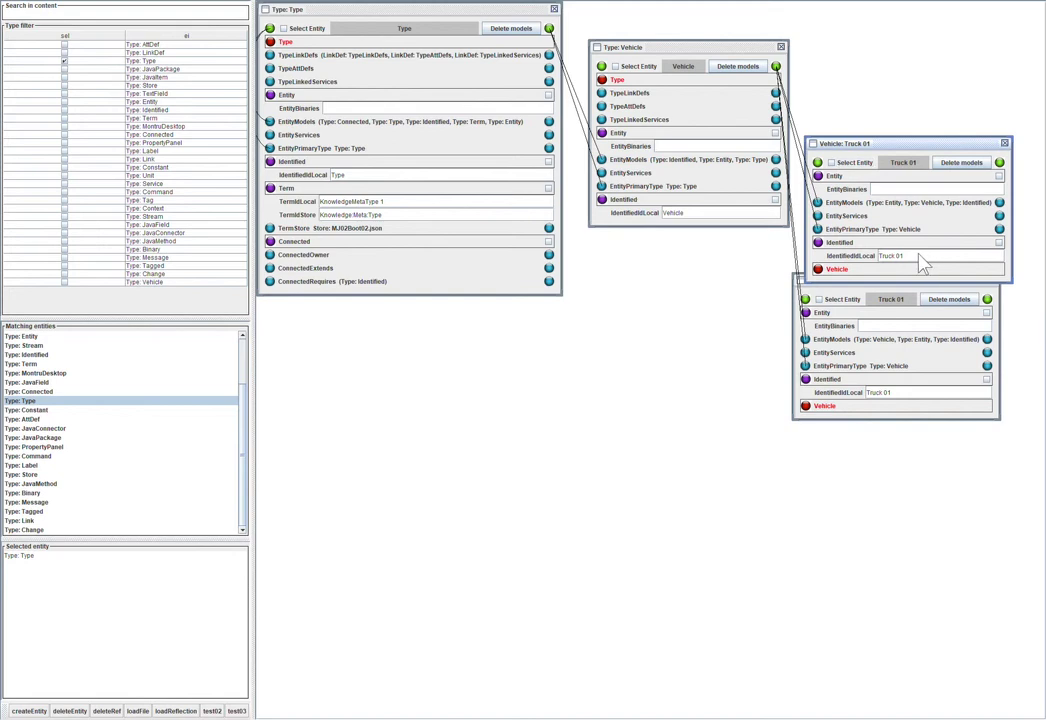
key(BackSpace)
text(2)
drag(891, 146, 884, 115)
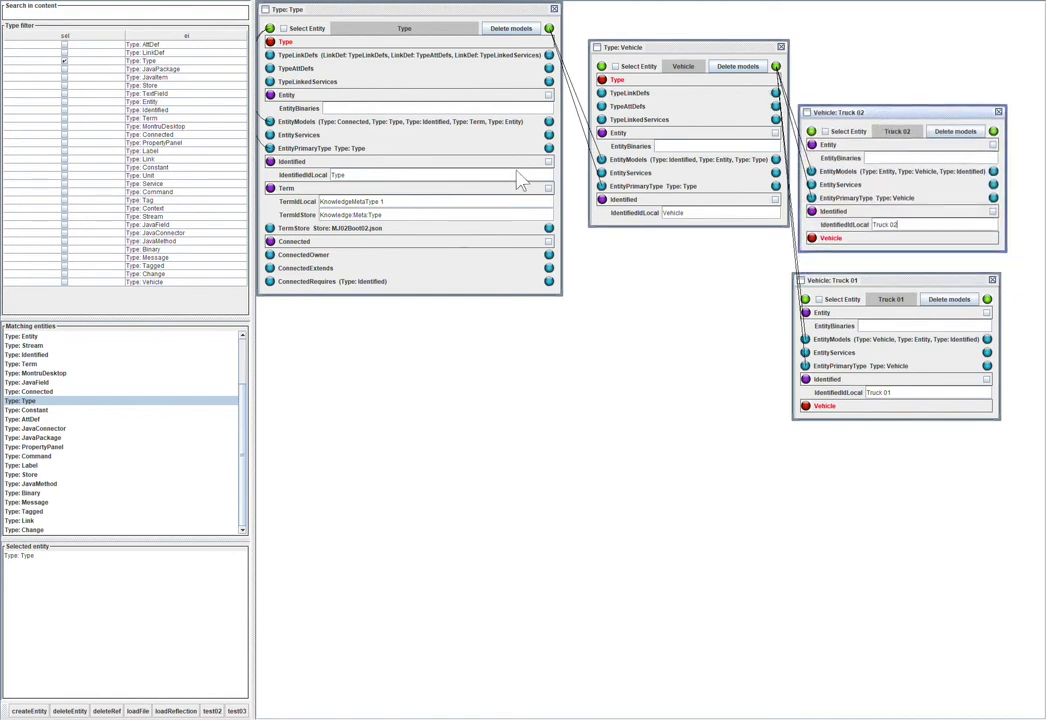
Open the AttDef type's properties and close the Type window.
scroll(163, 437, up, 2)
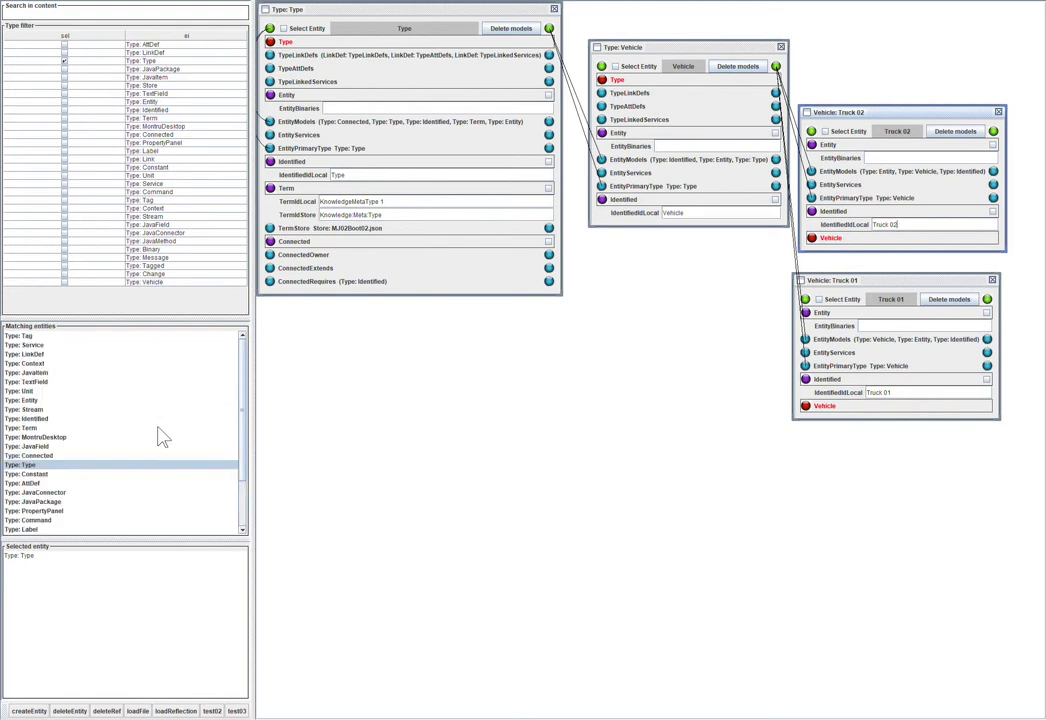
scroll(163, 437, down, 2)
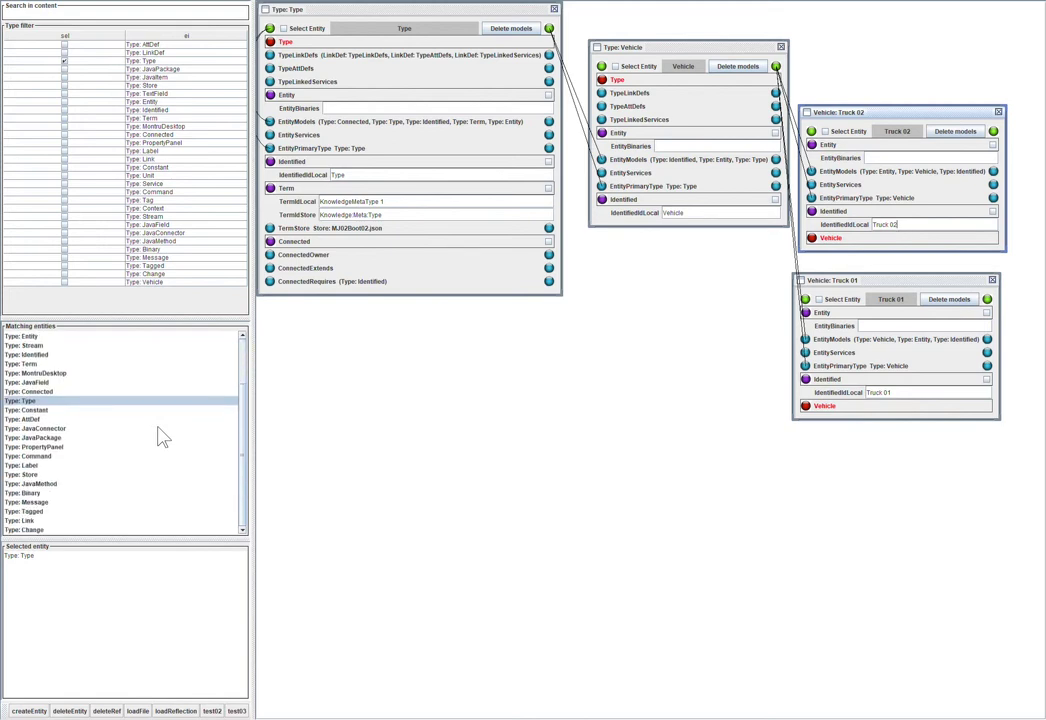
click(31, 421)
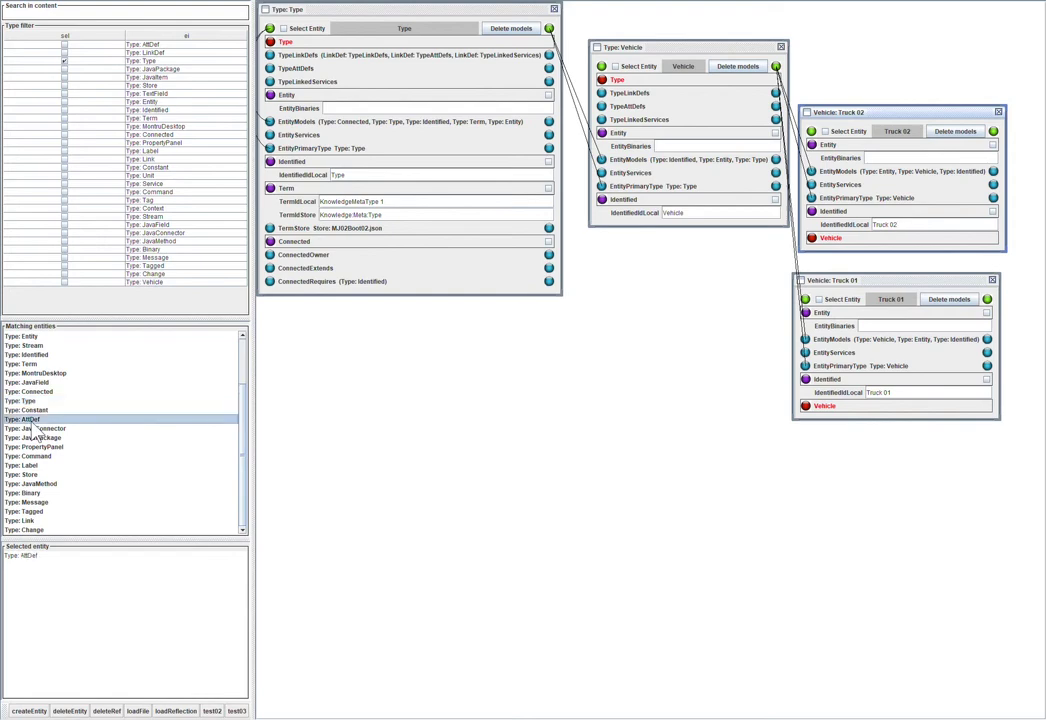
double_click(31, 421)
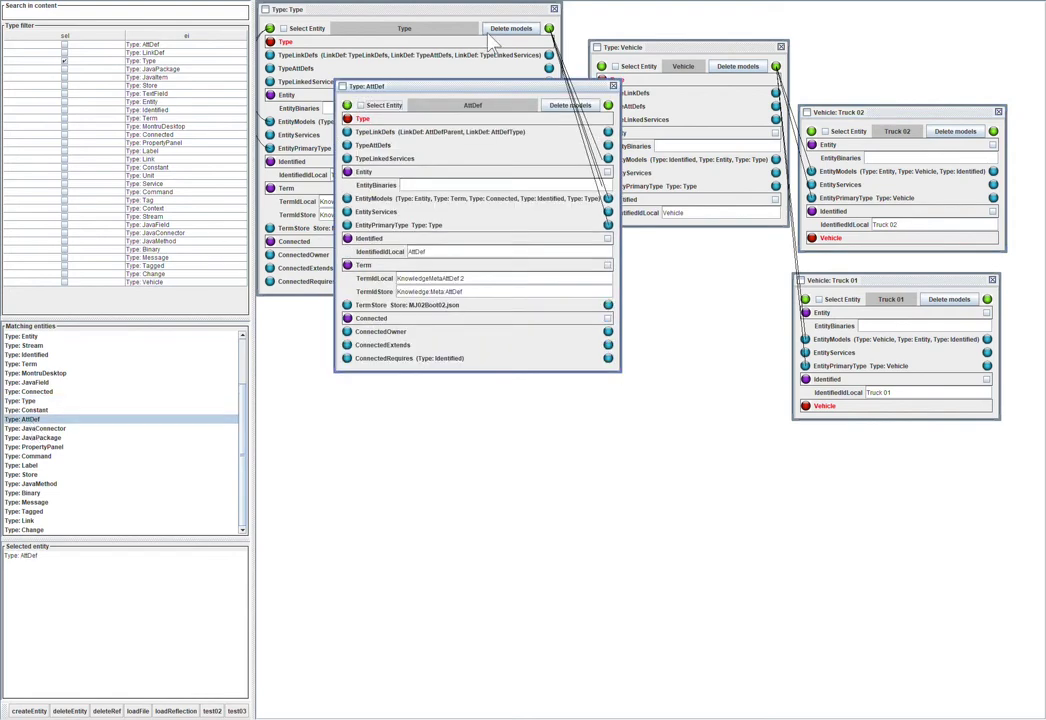
click(555, 10)
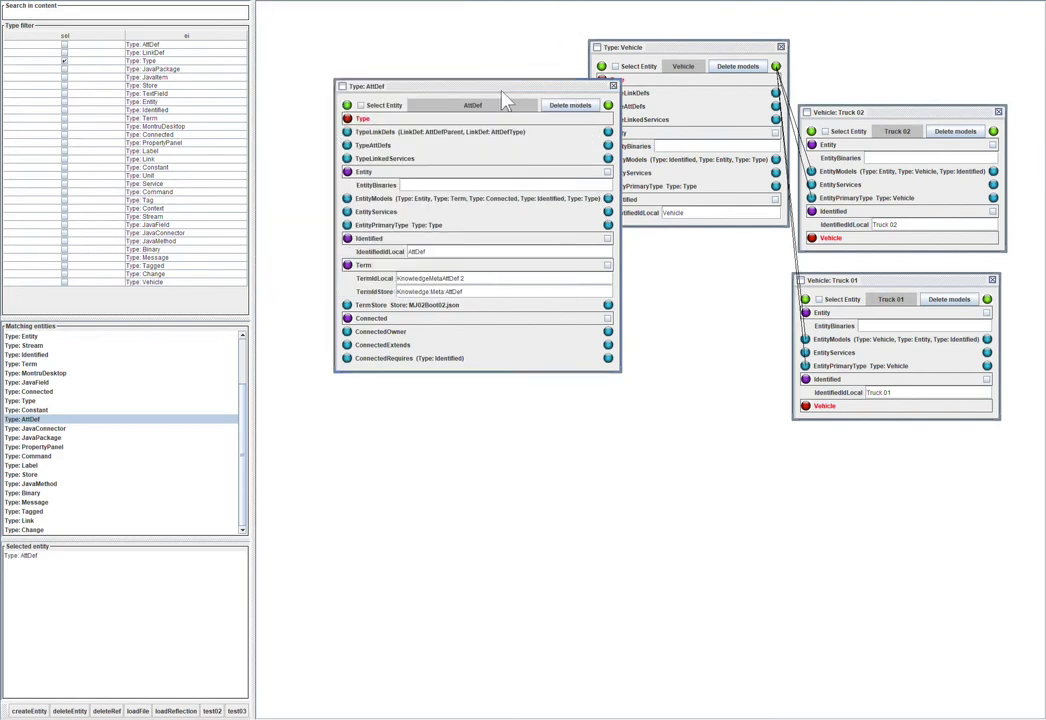
drag(495, 88, 420, 147)
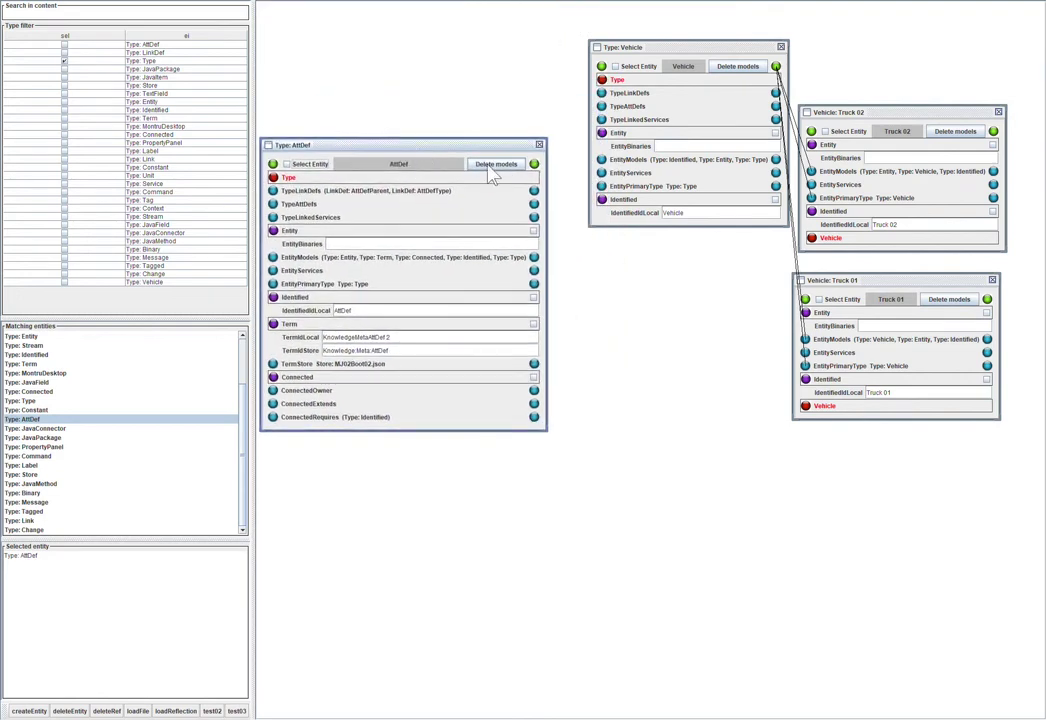
Create an attribute definition named X and link it to the Vehicle type.
mouse_move(535, 167)
mouse_down()
mouse_move(593, 231)
mouse_move(600, 271)
mouse_move(577, 272)
mouse_up()
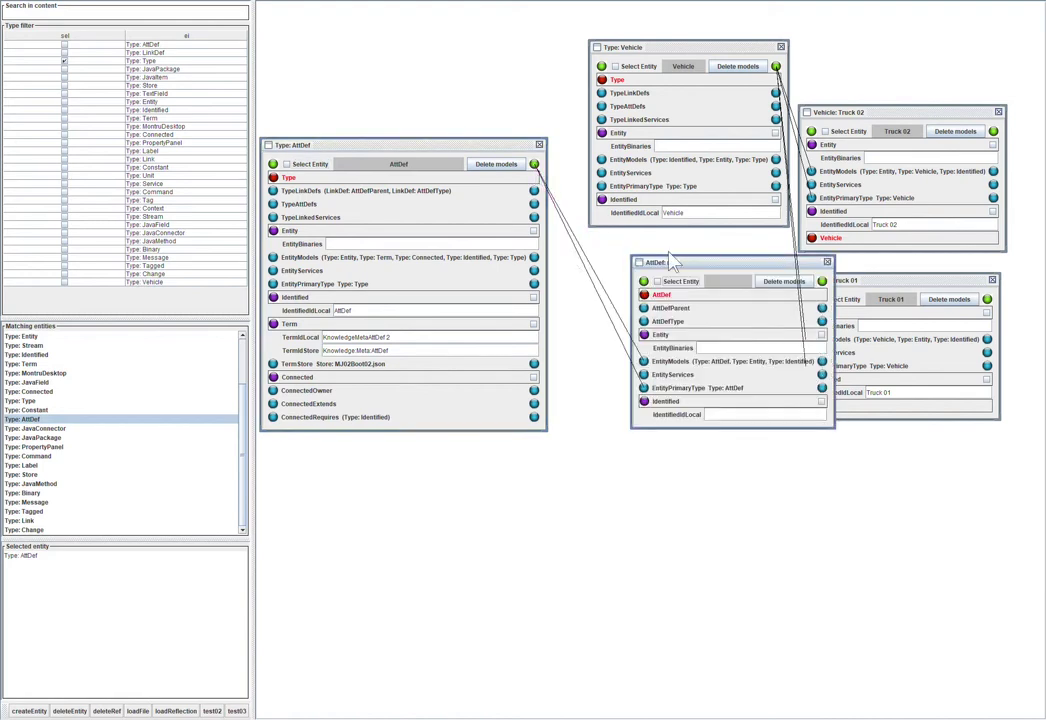
drag(700, 266, 647, 264)
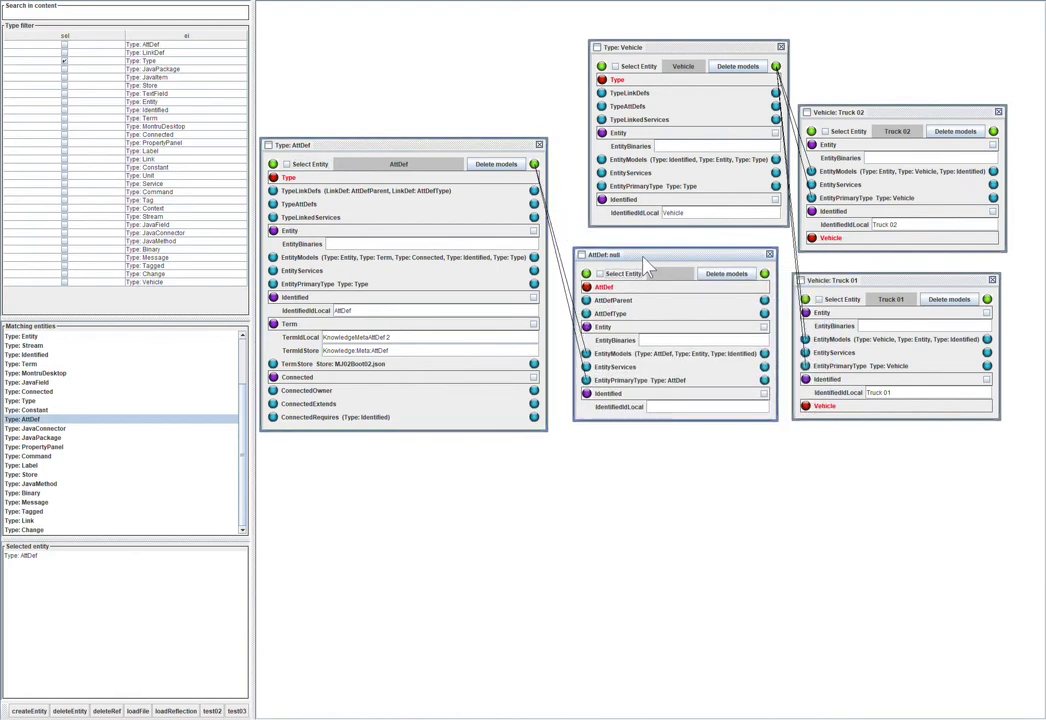
click(668, 408)
text(X)
mouse_move(605, 80)
mouse_down()
mouse_move(577, 175)
mouse_move(584, 252)
mouse_move(604, 288)
mouse_up()
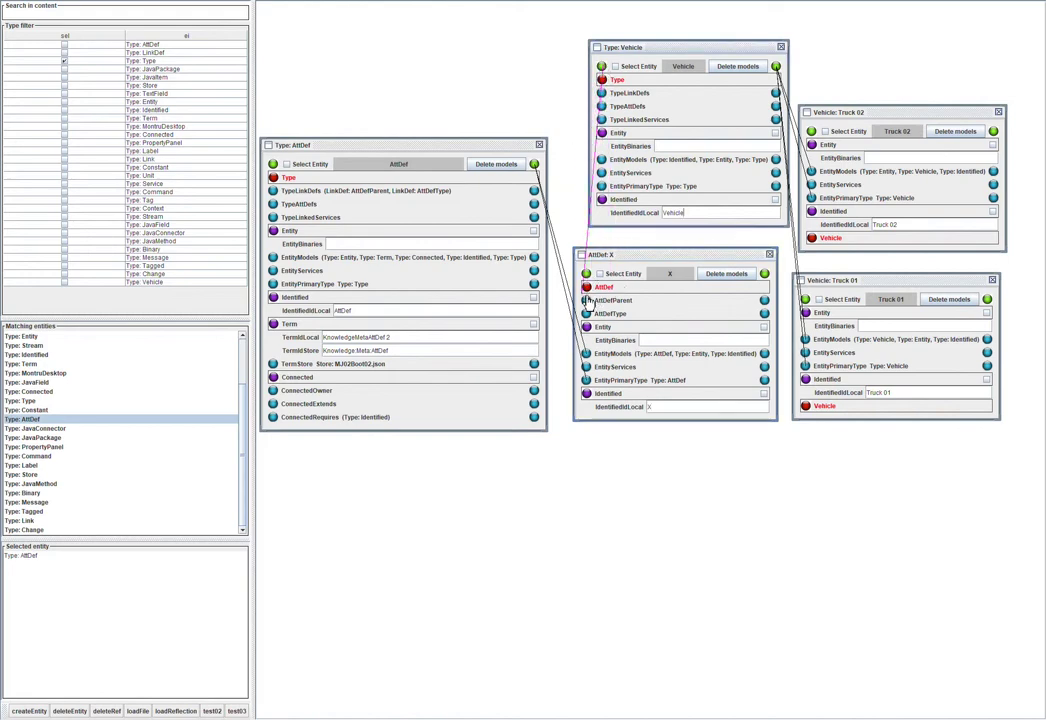
Make Vehicle the parent of attribute X and set Truck 01's X value to 20.
click(592, 305)
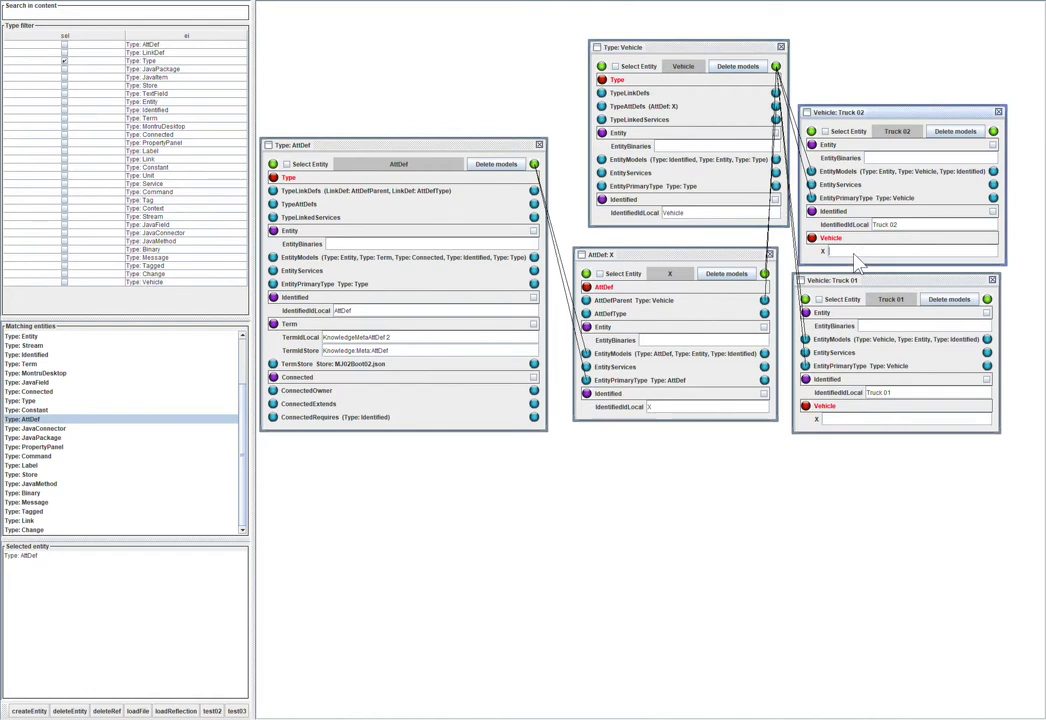
text(10)
click(858, 421)
text(0)
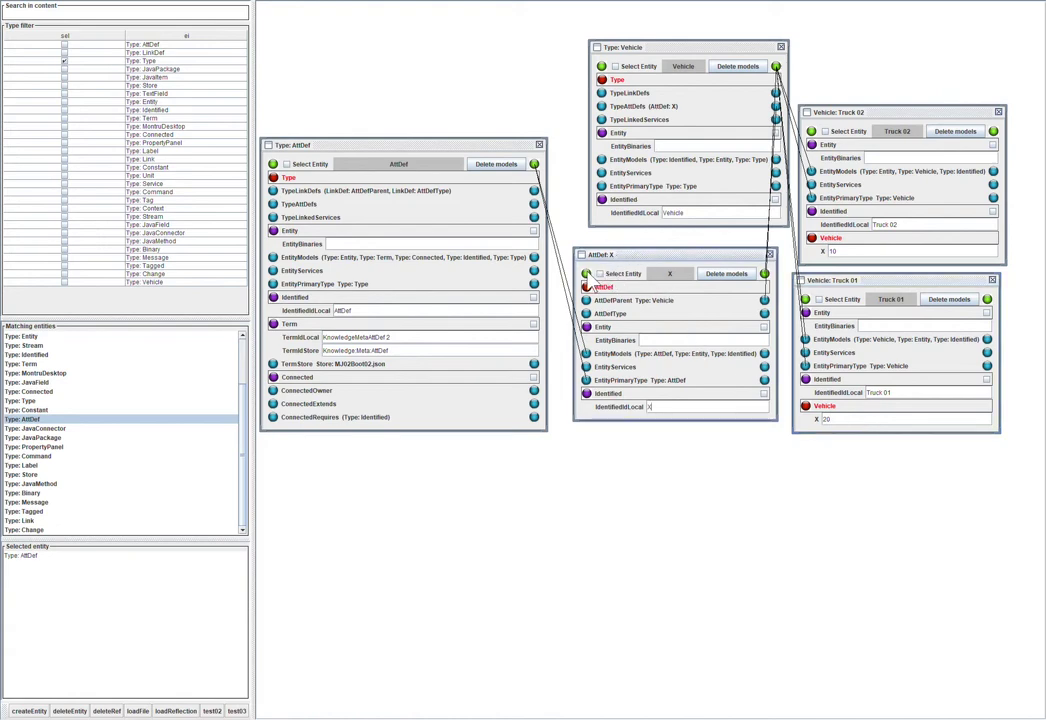
Copy X into a new attribute Y and set Truck 02's Y to 30.
drag(586, 287, 563, 320)
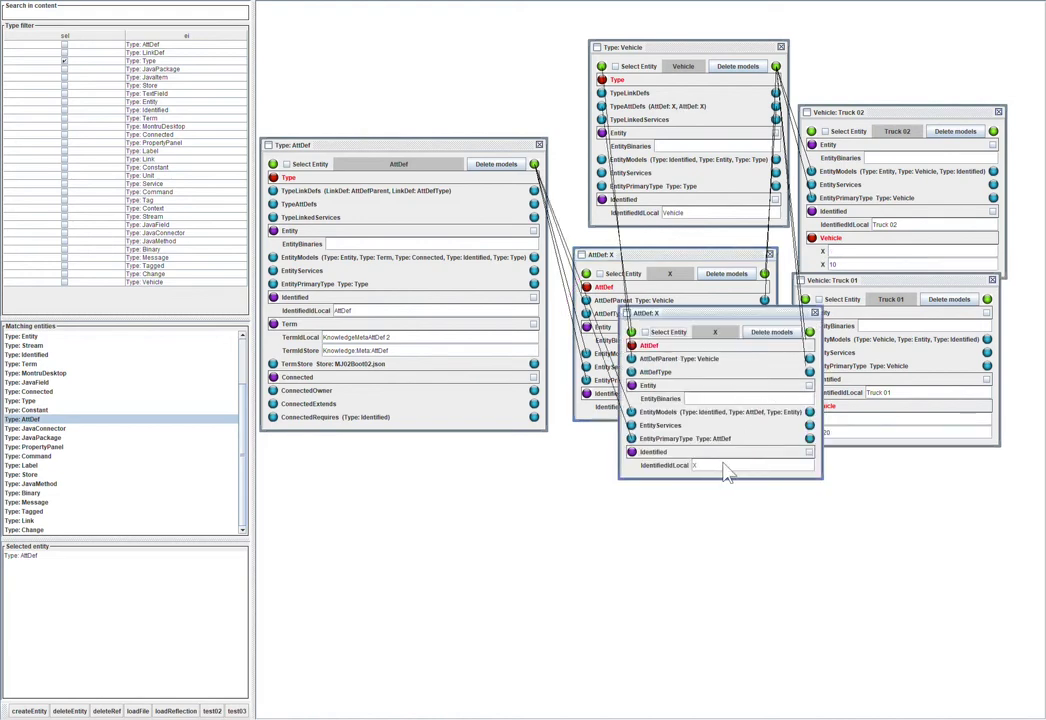
key(BackSpace)
text(Y)
click(860, 253)
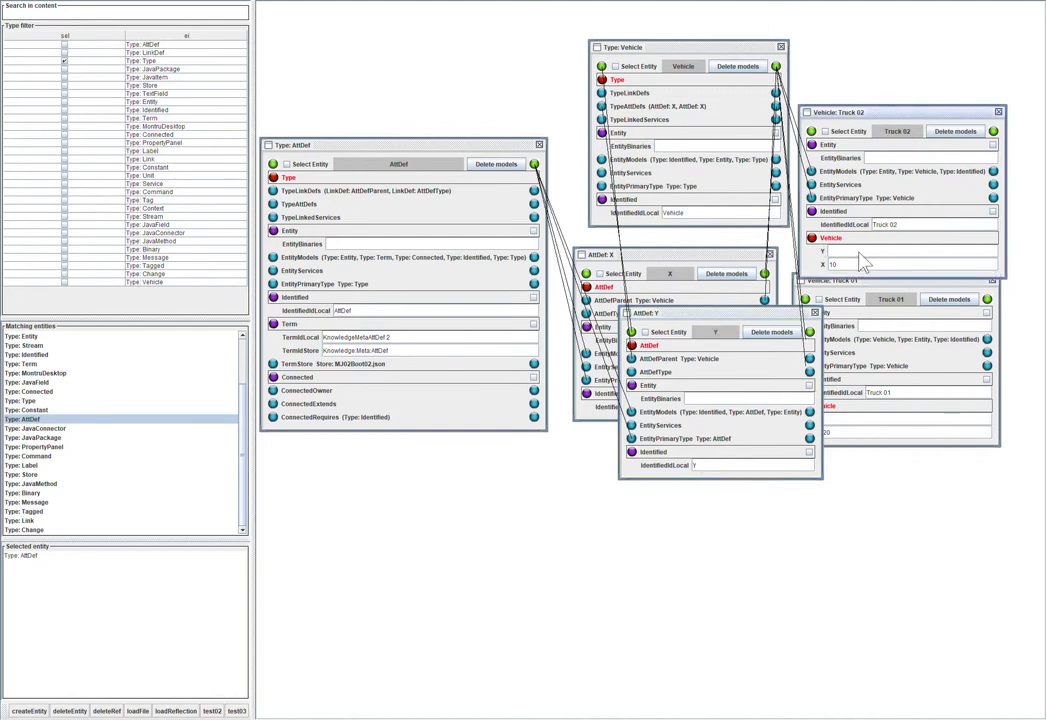
text(30)
click(855, 430)
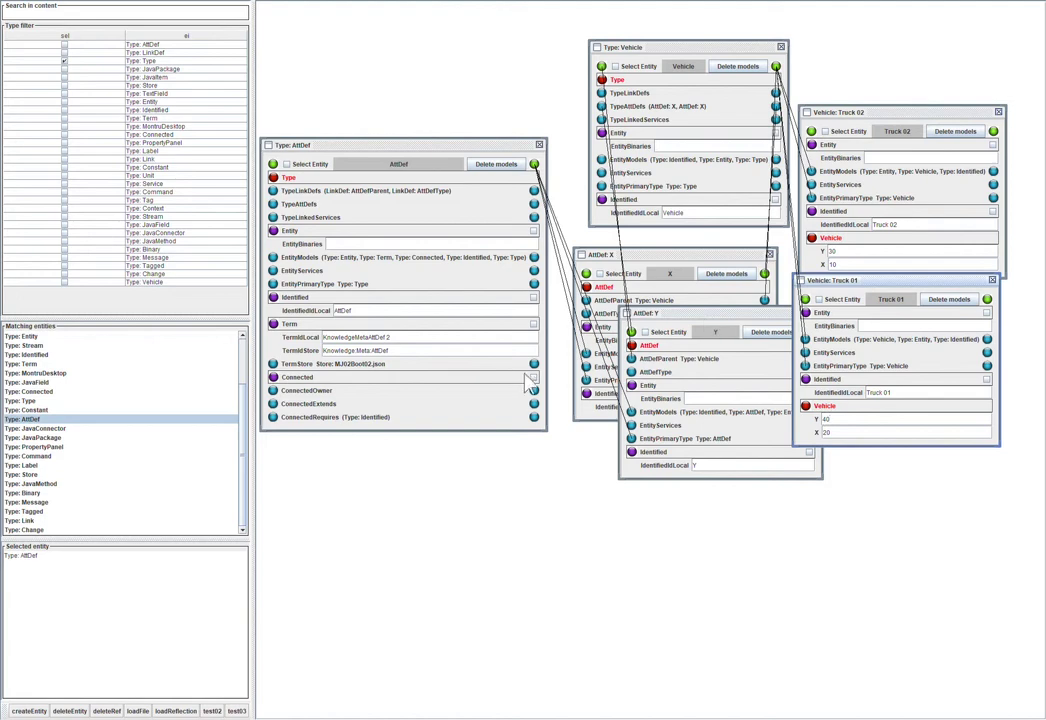
Add two new Vehicle attributes named speed and max speed.
drag(690, 318, 505, 370)
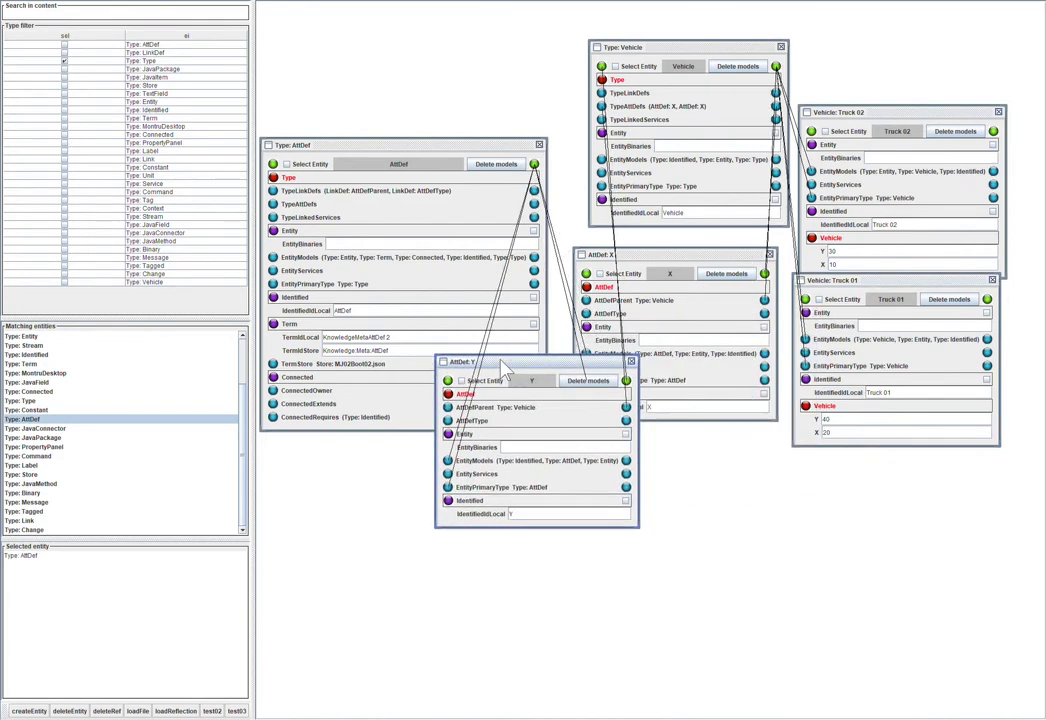
mouse_move(450, 393)
mouse_down()
mouse_move(411, 416)
mouse_move(368, 471)
mouse_up()
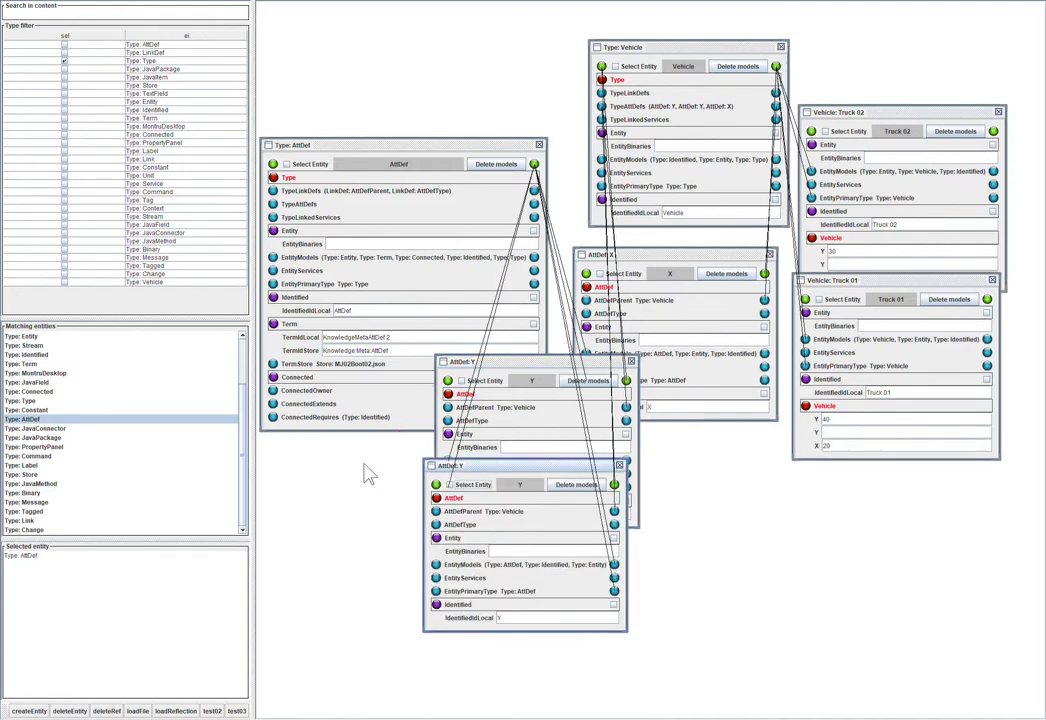
key(BackSpace)
text(speed)
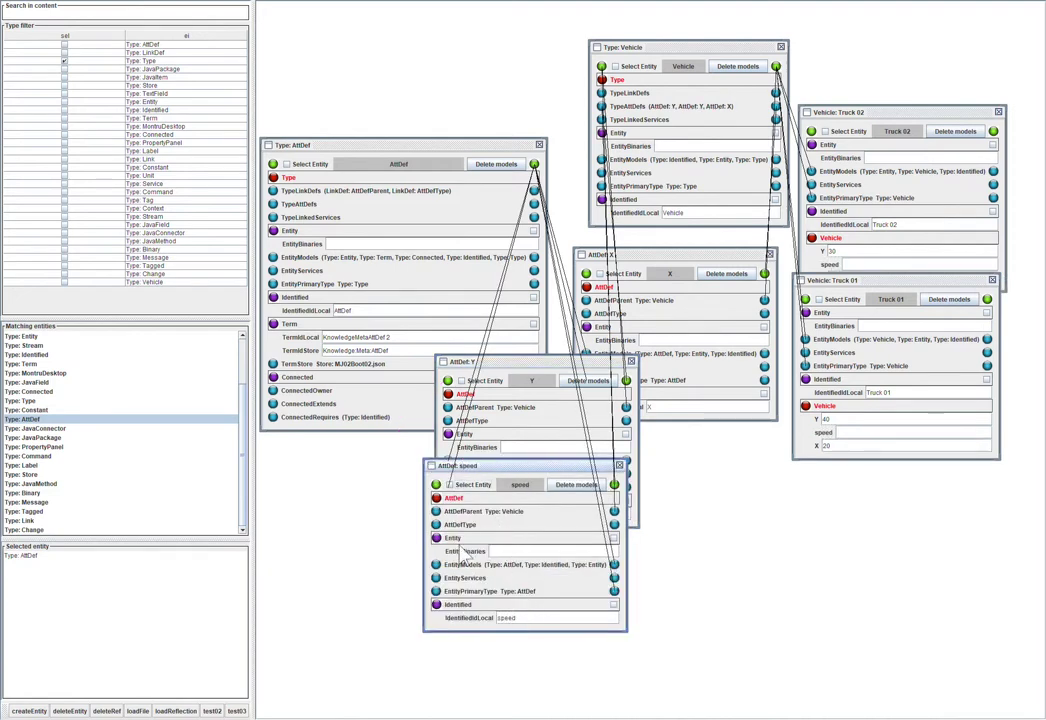
drag(437, 497, 356, 531)
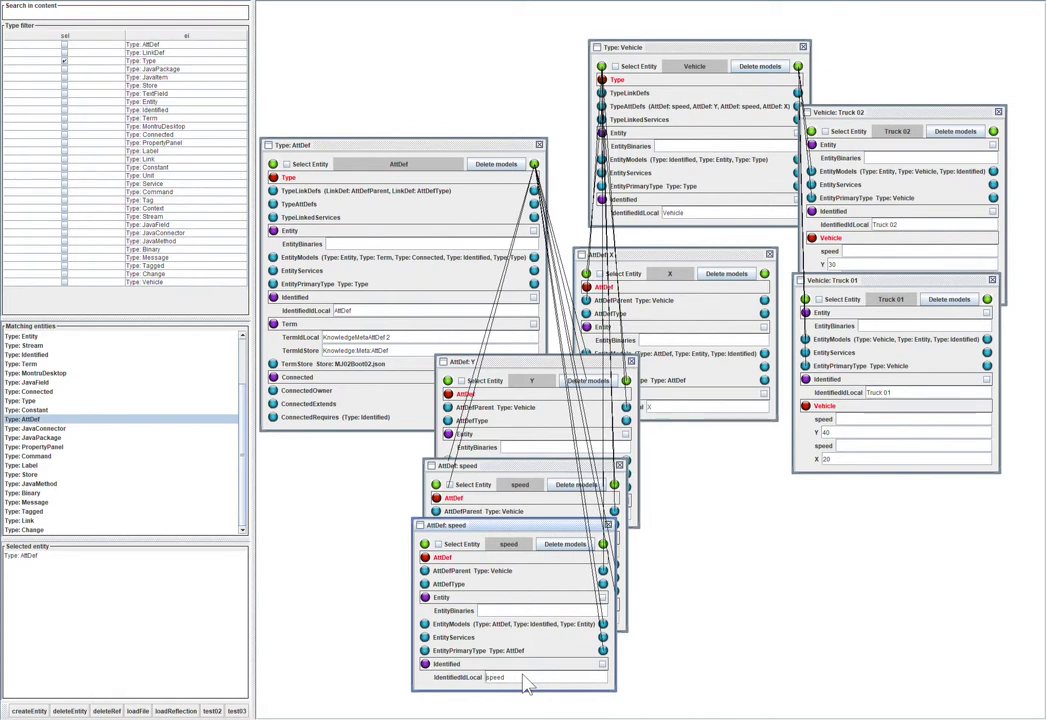
text(max)
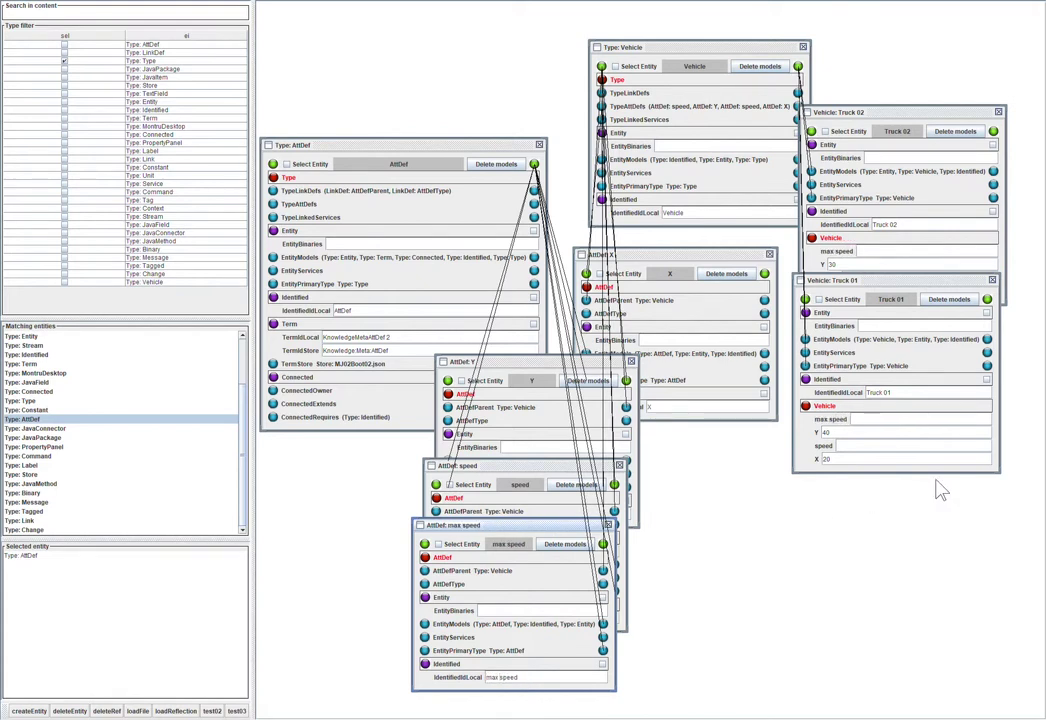
Set Truck 02's speed to 10, then select Truck 01's speed field.
drag(893, 287, 895, 343)
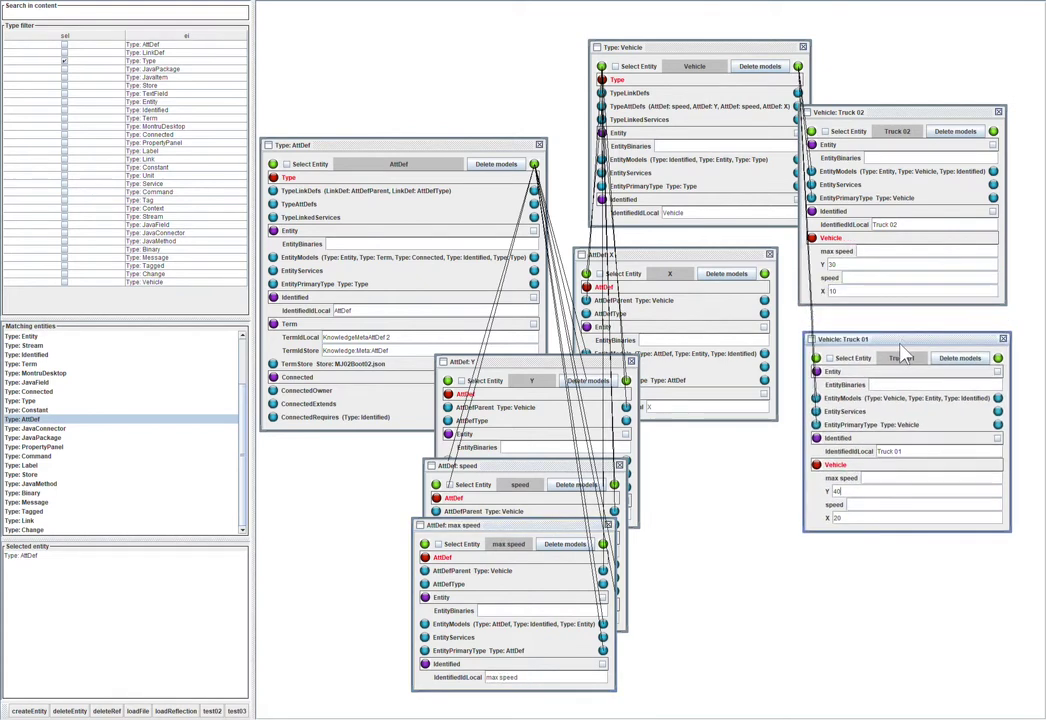
click(865, 283)
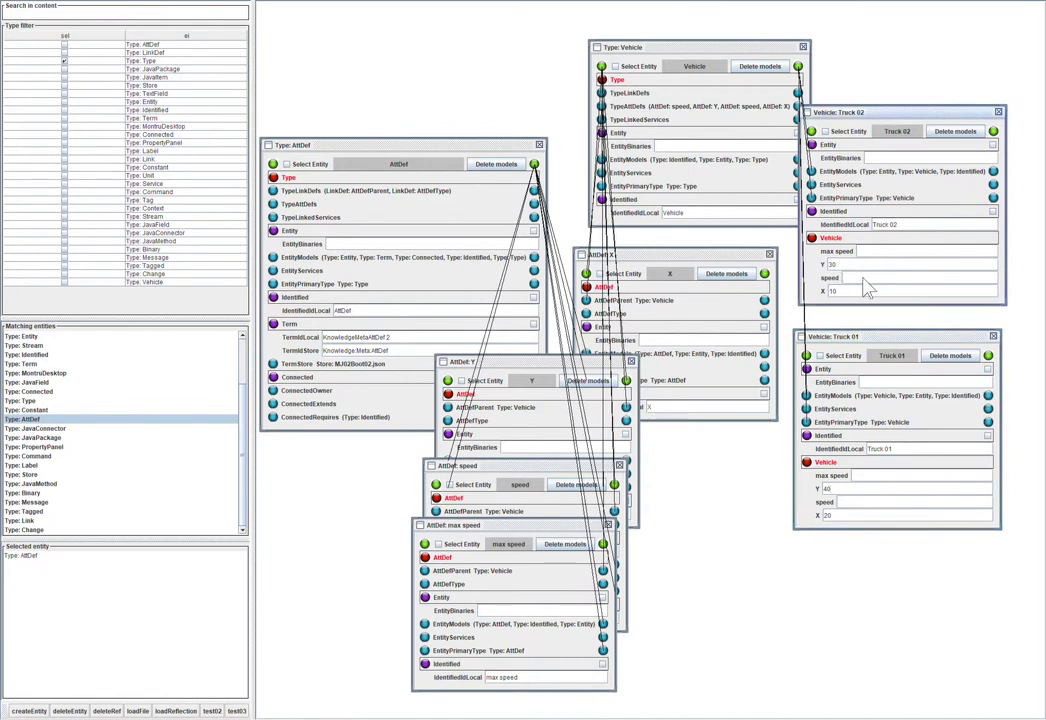
text(10)
click(850, 503)
text(0)
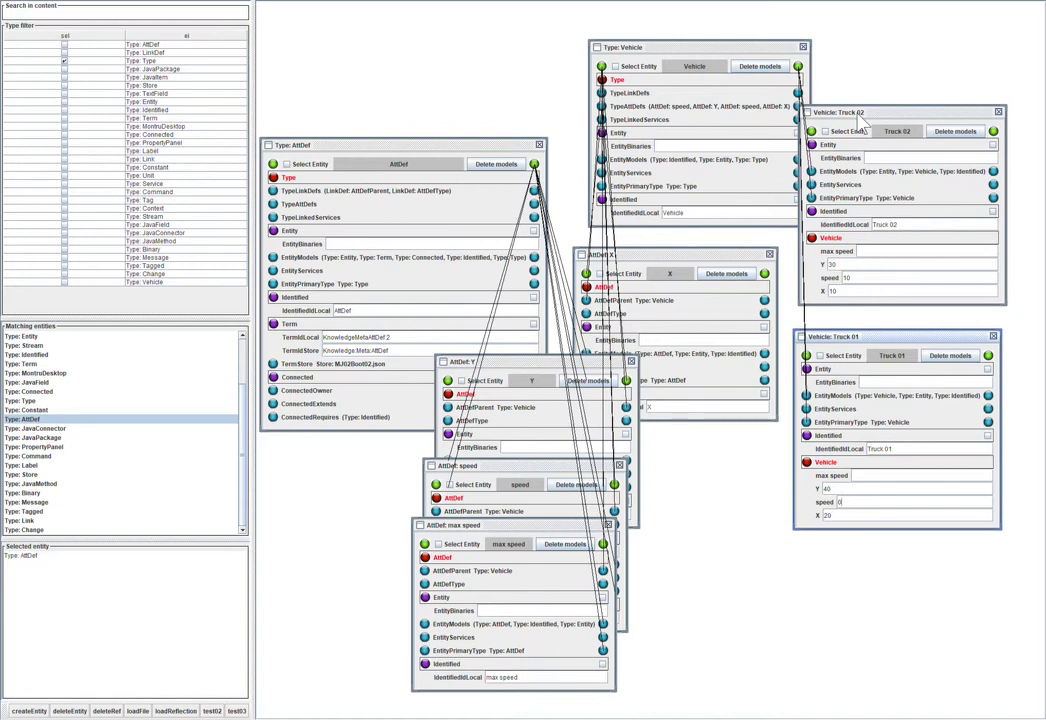
Create a new type from the Type definition and name it Vehicle Type.
click(618, 84)
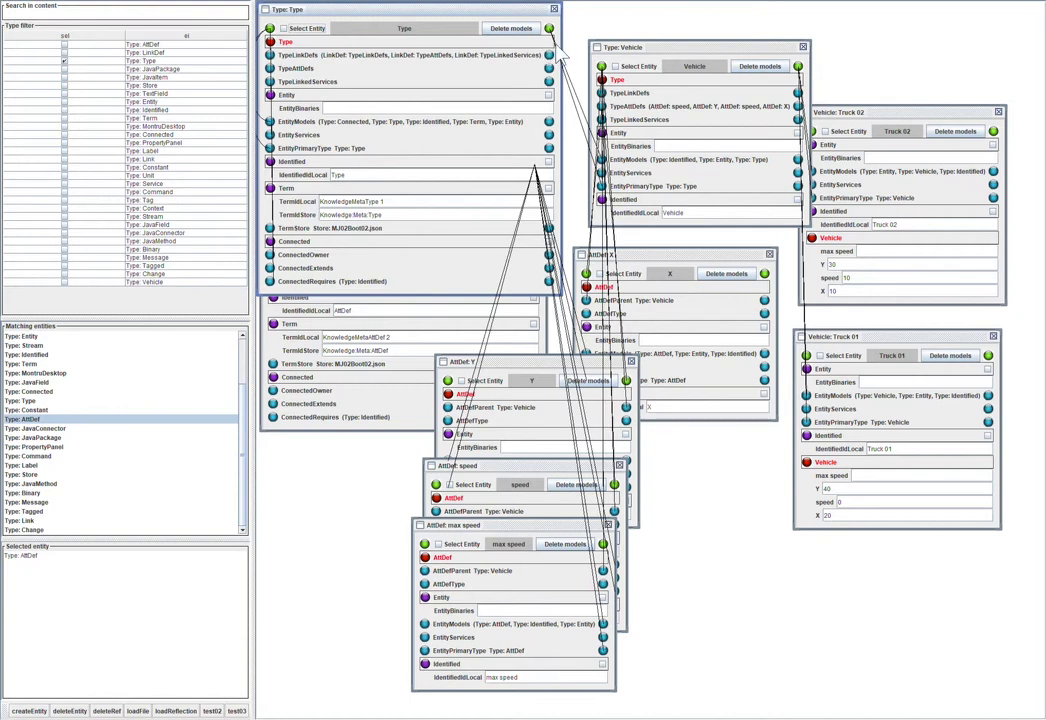
drag(549, 28, 603, 21)
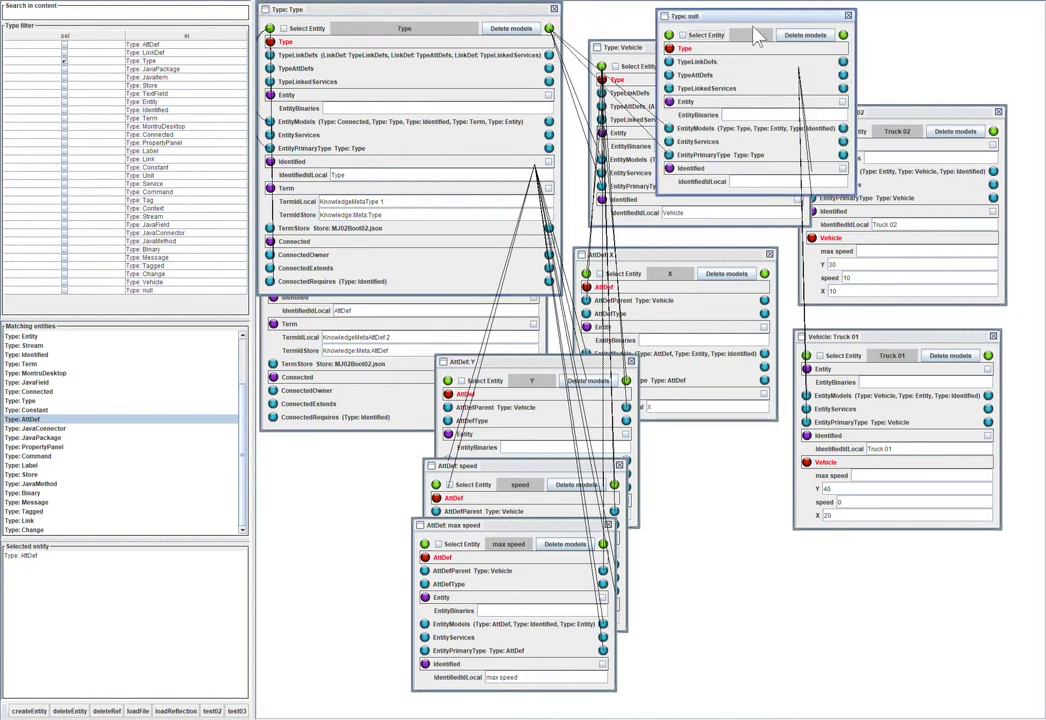
click(756, 182)
text(Vehicle T)
text(y)
text(pr)
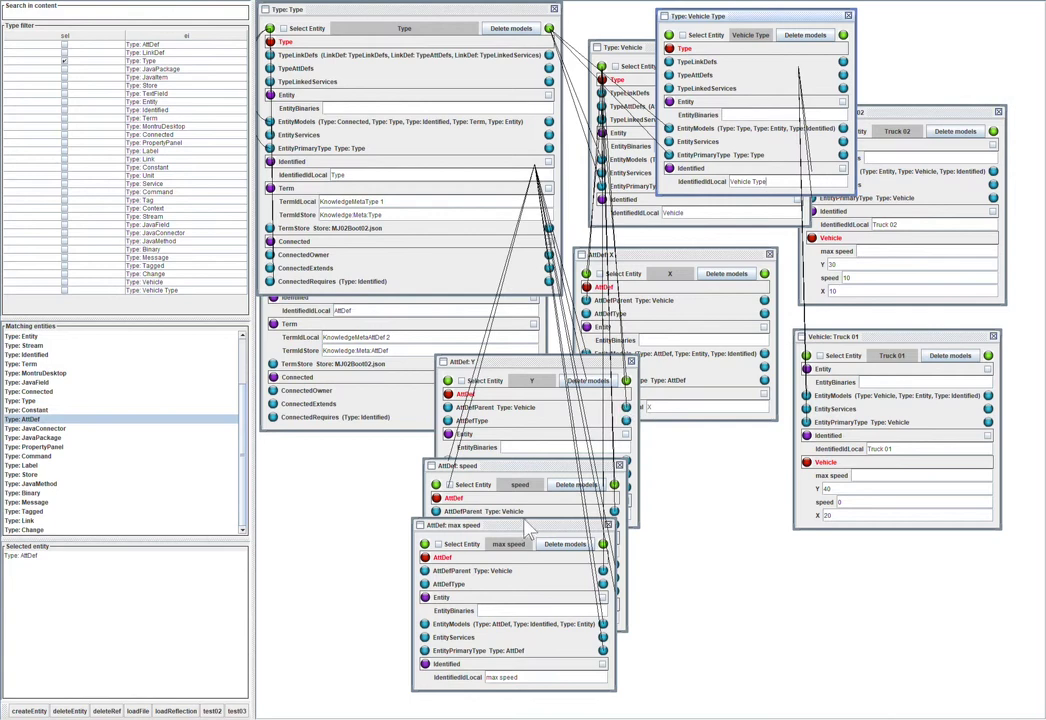
Make Vehicle Type the owner of the max speed attribute.
mouse_move(527, 531)
mouse_down()
mouse_move(538, 312)
mouse_move(490, 107)
mouse_move(491, 57)
mouse_up()
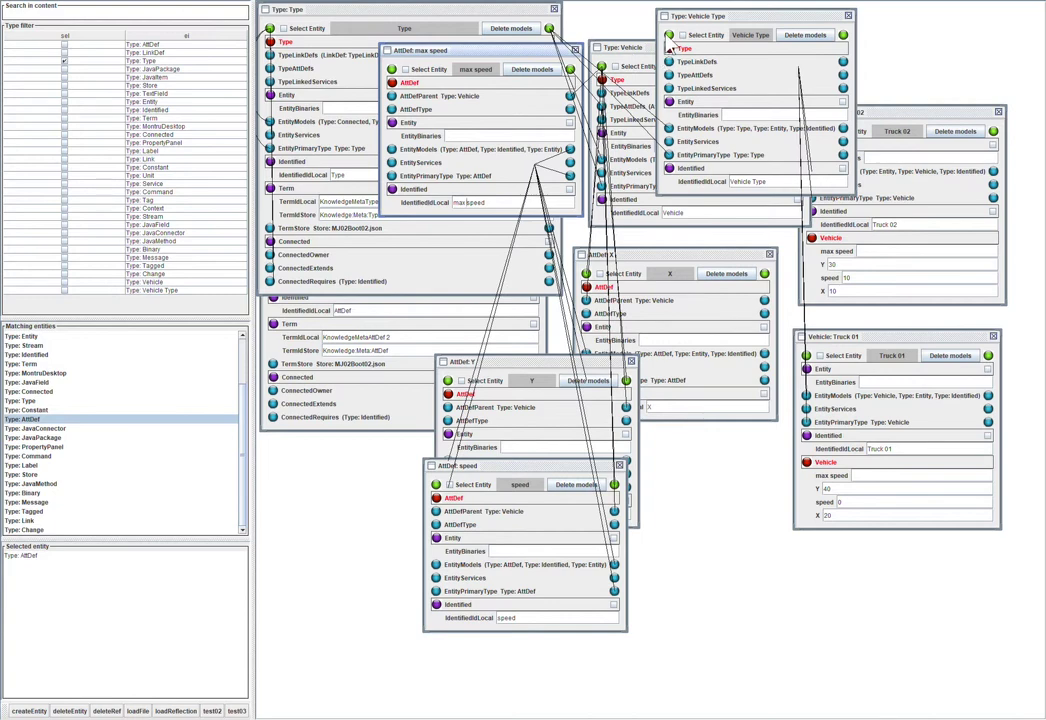
drag(668, 48, 578, 101)
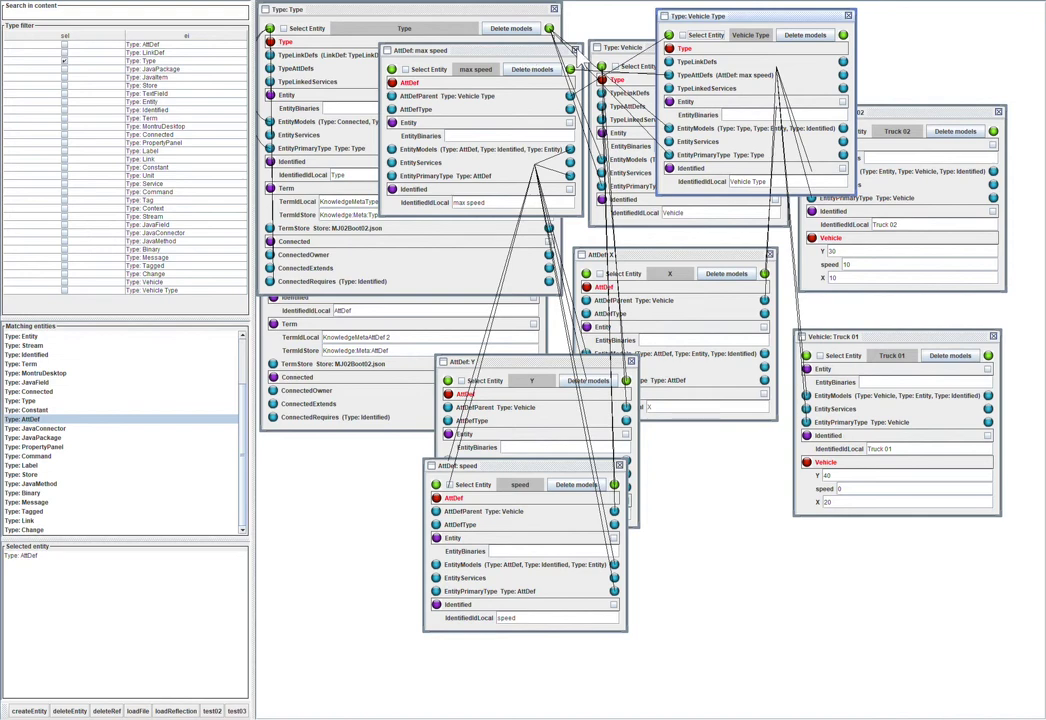
click(530, 68)
Create a new, unnamed Vehicle Type entity.
mouse_move(705, 19)
mouse_down()
mouse_move(501, 84)
mouse_move(468, 164)
mouse_move(676, 36)
mouse_move(674, 24)
mouse_up()
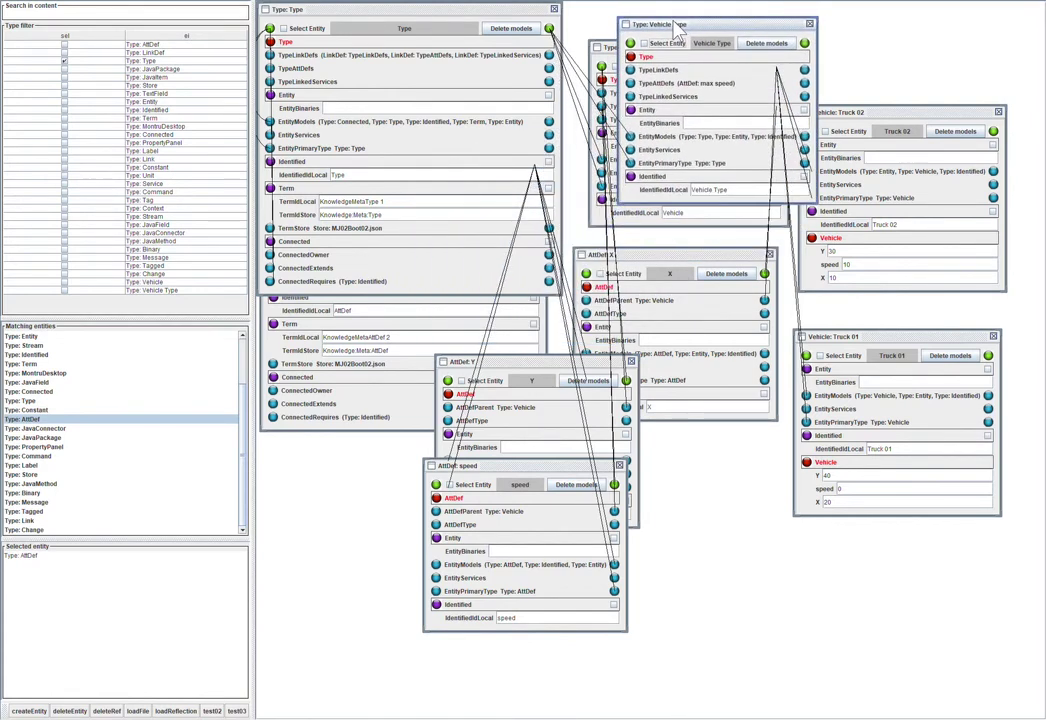
mouse_move(676, 30)
mouse_down()
mouse_move(555, 27)
mouse_move(573, 28)
mouse_move(545, 58)
mouse_move(556, 45)
mouse_up()
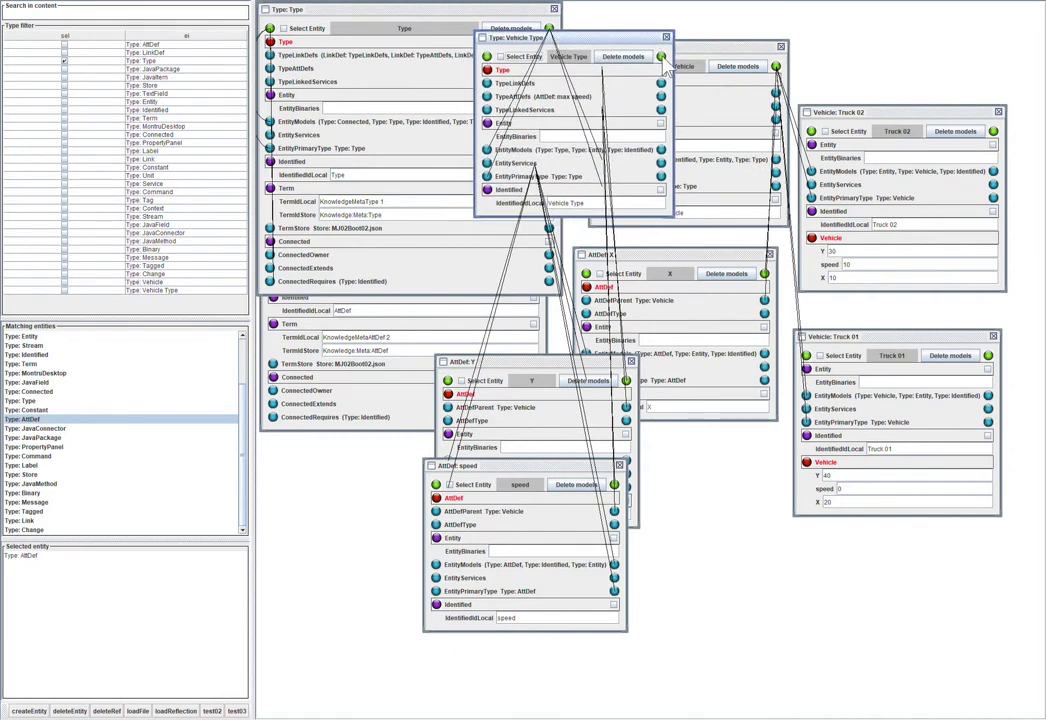
drag(710, 9, 700, 40)
mouse_move(812, 35)
mouse_down()
mouse_move(755, 42)
mouse_move(744, 33)
mouse_up()
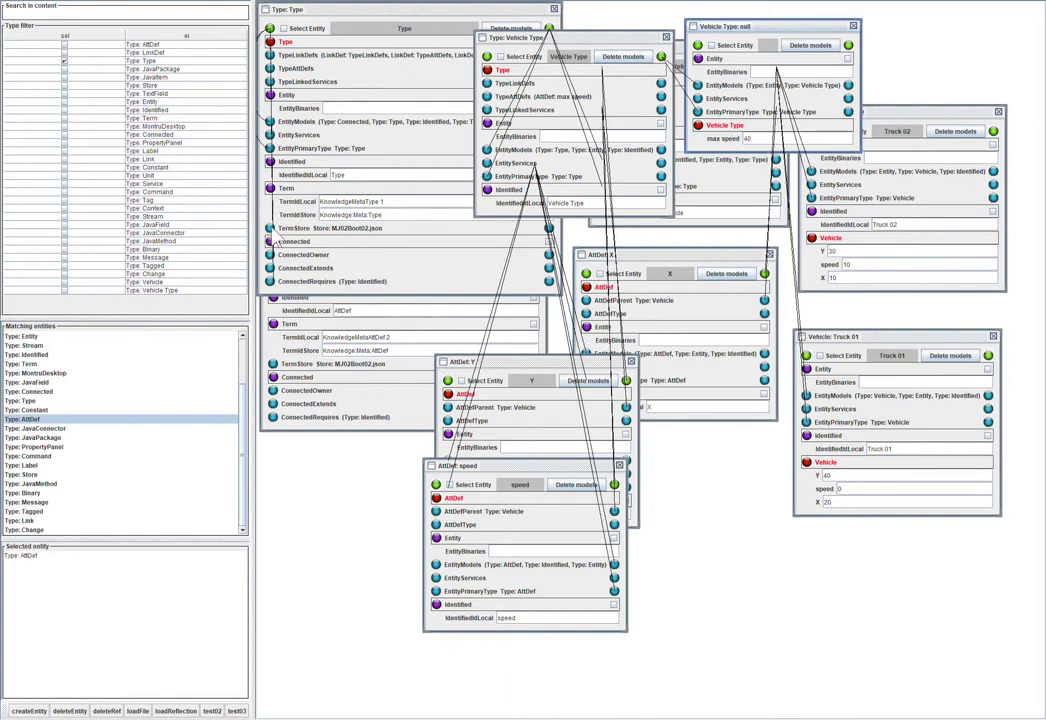
Make the new Vehicle Type entity Identified with the name Slow.
click(297, 166)
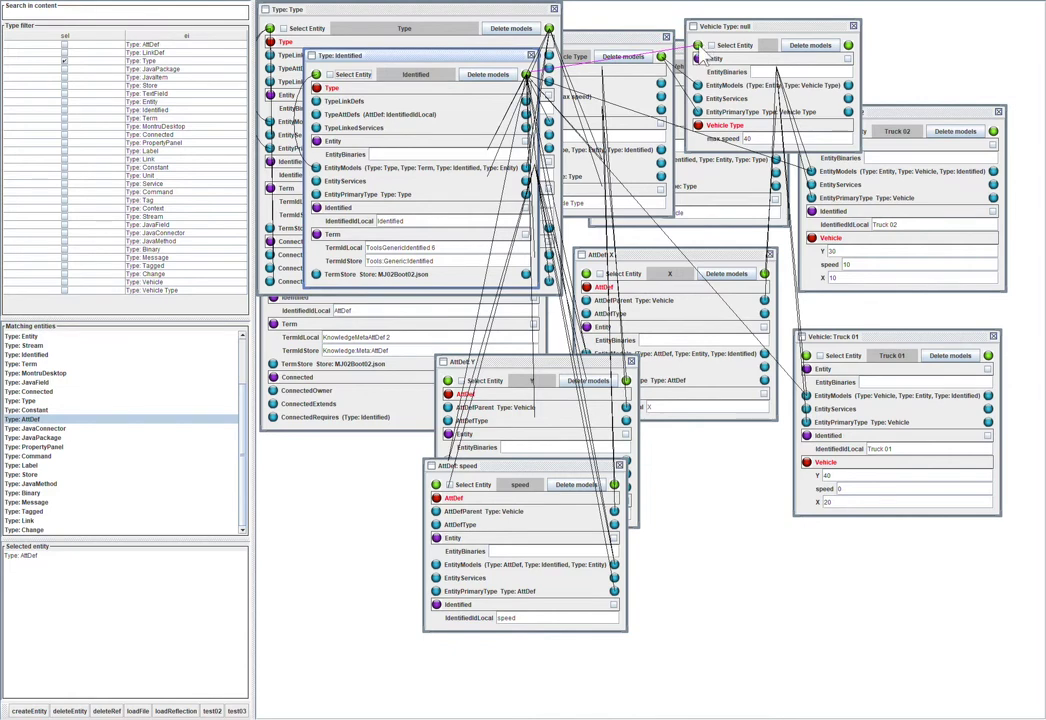
drag(702, 60, 570, 40)
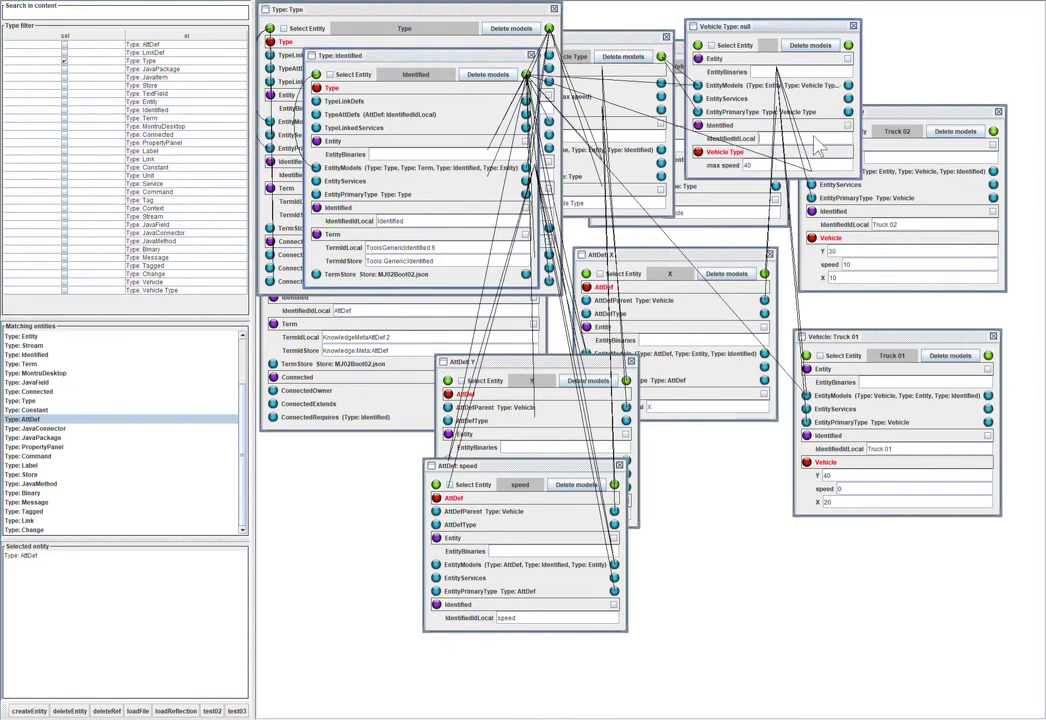
text(Slow)
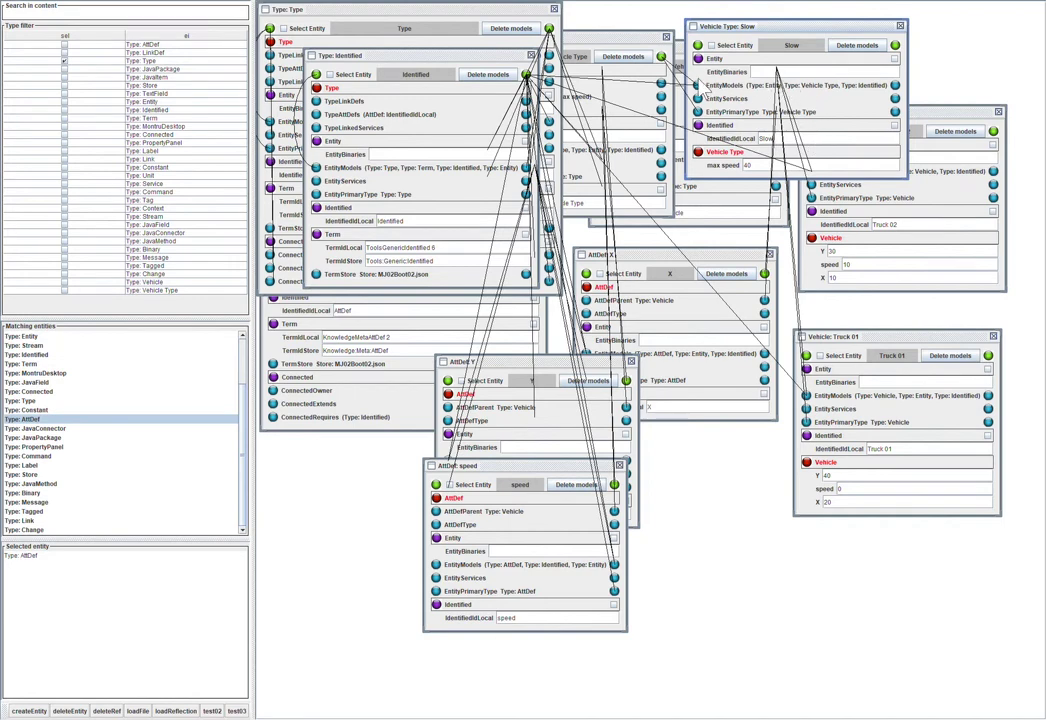
click(457, 12)
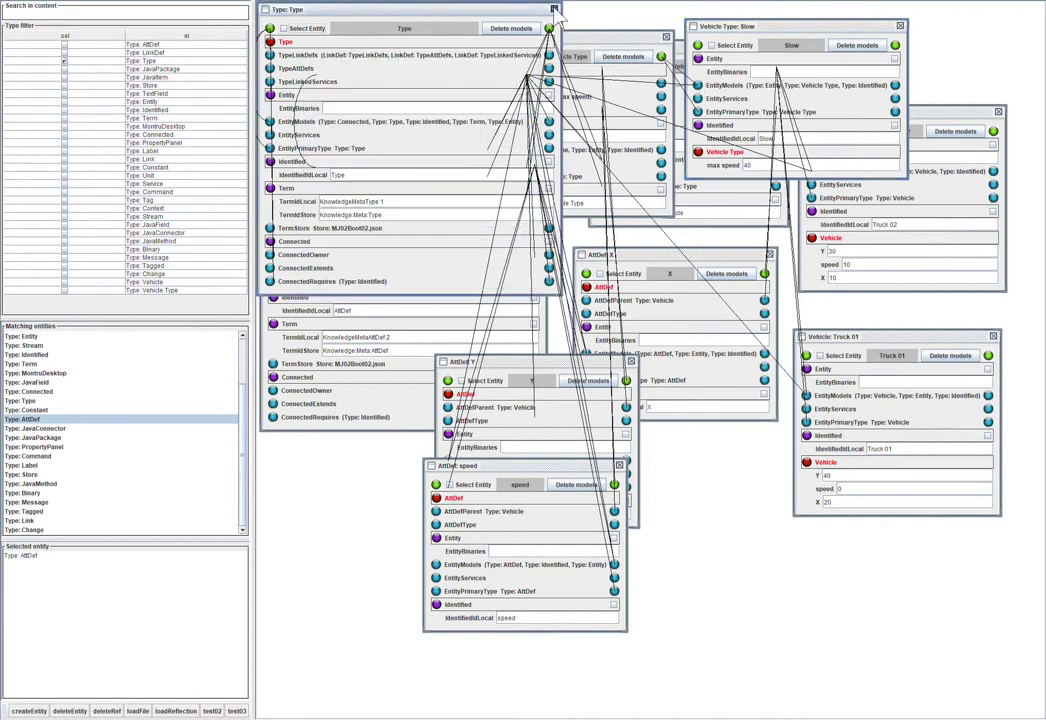
Close the Identified definition and create a new LinkDef entity named type.
click(531, 55)
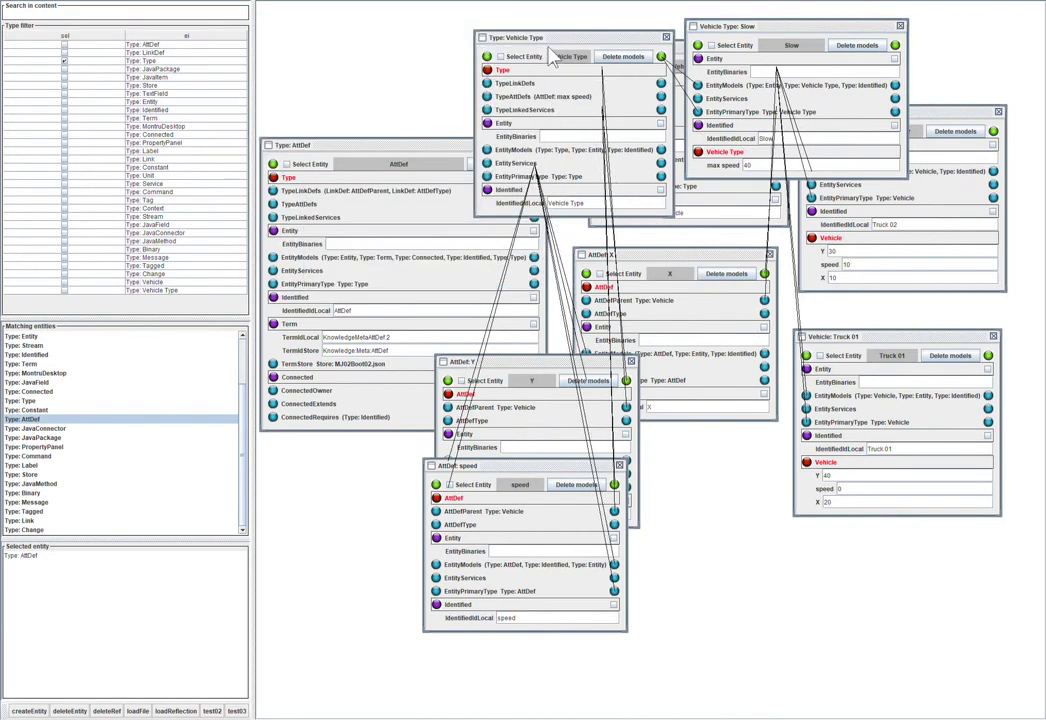
drag(558, 42, 577, 103)
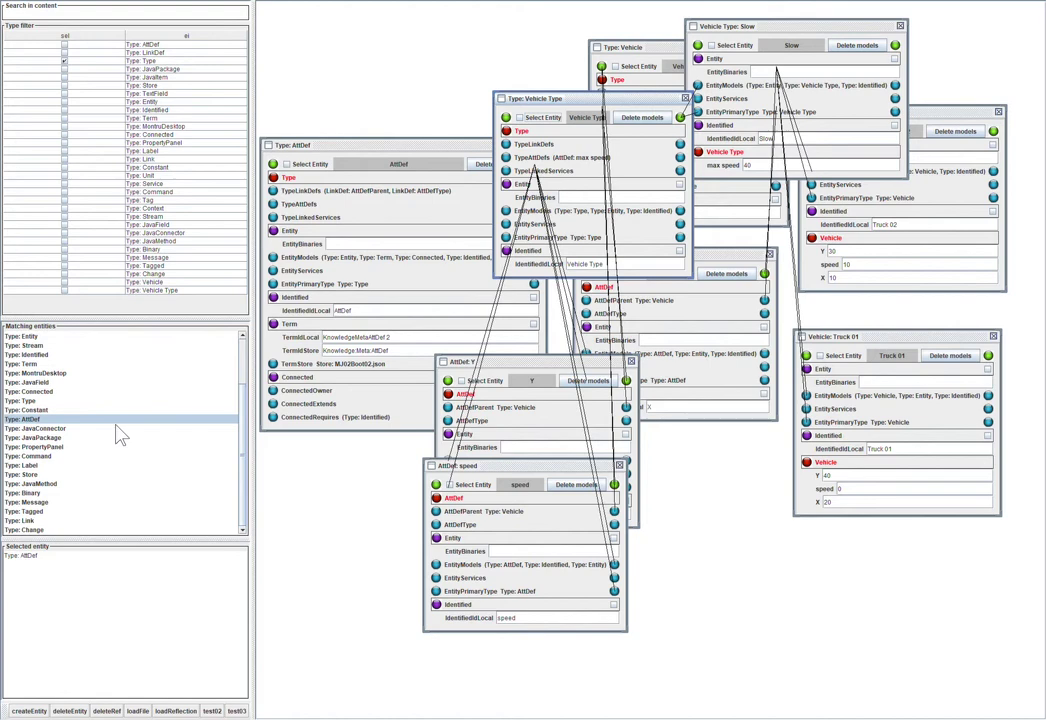
scroll(118, 435, up, 2)
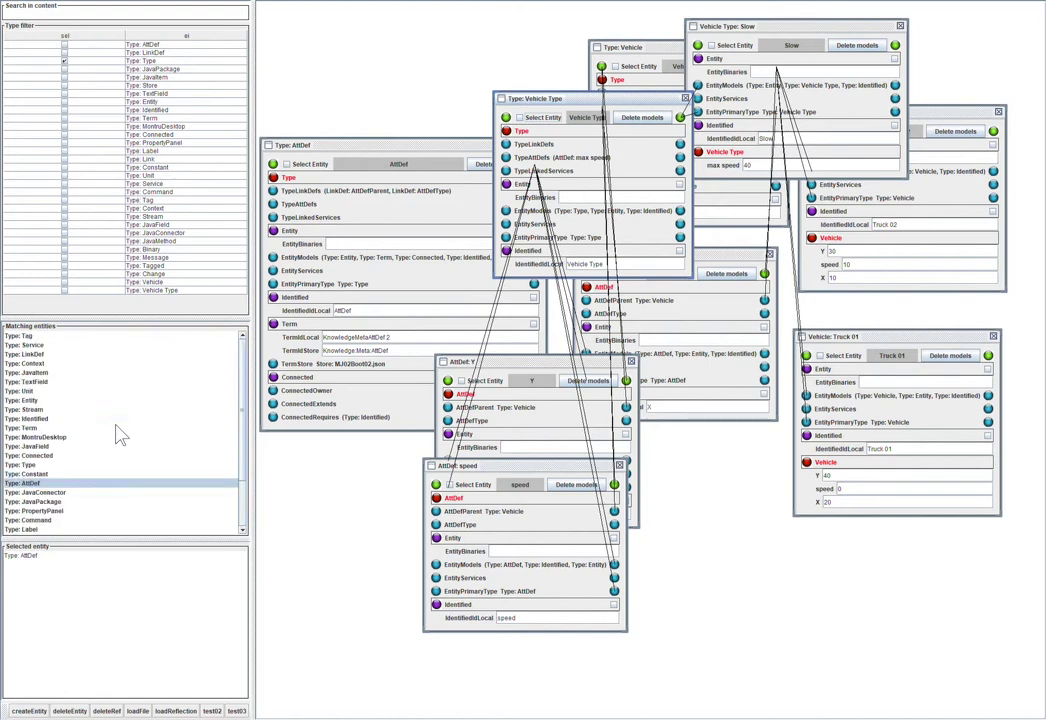
click(18, 355)
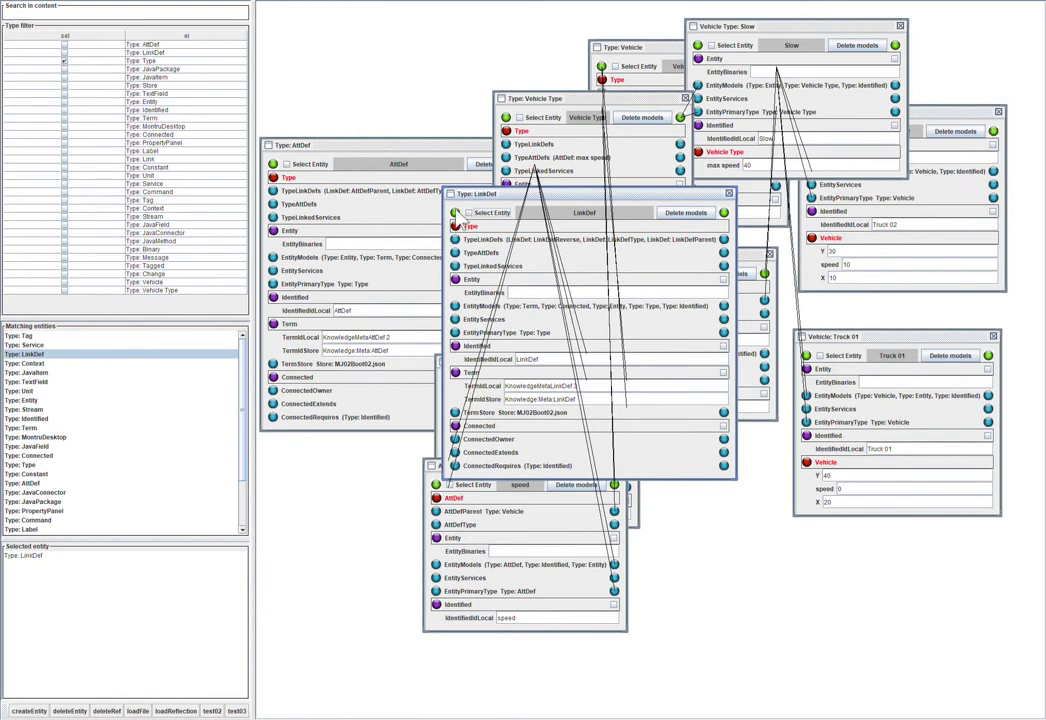
click(455, 213)
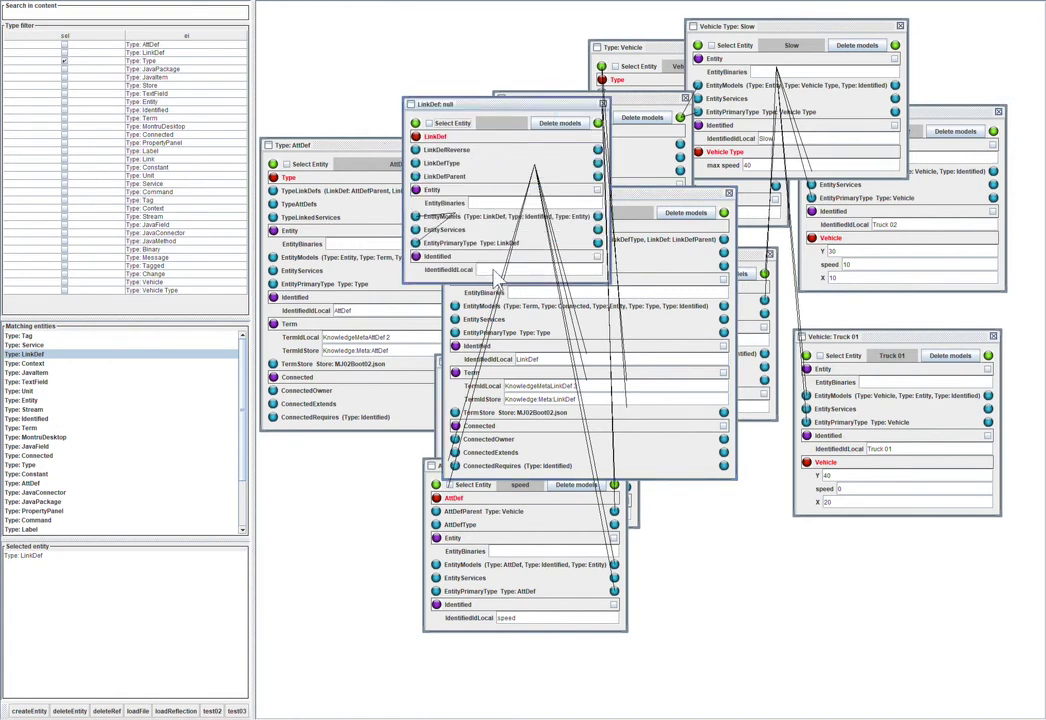
text(type)
drag(562, 103, 478, 58)
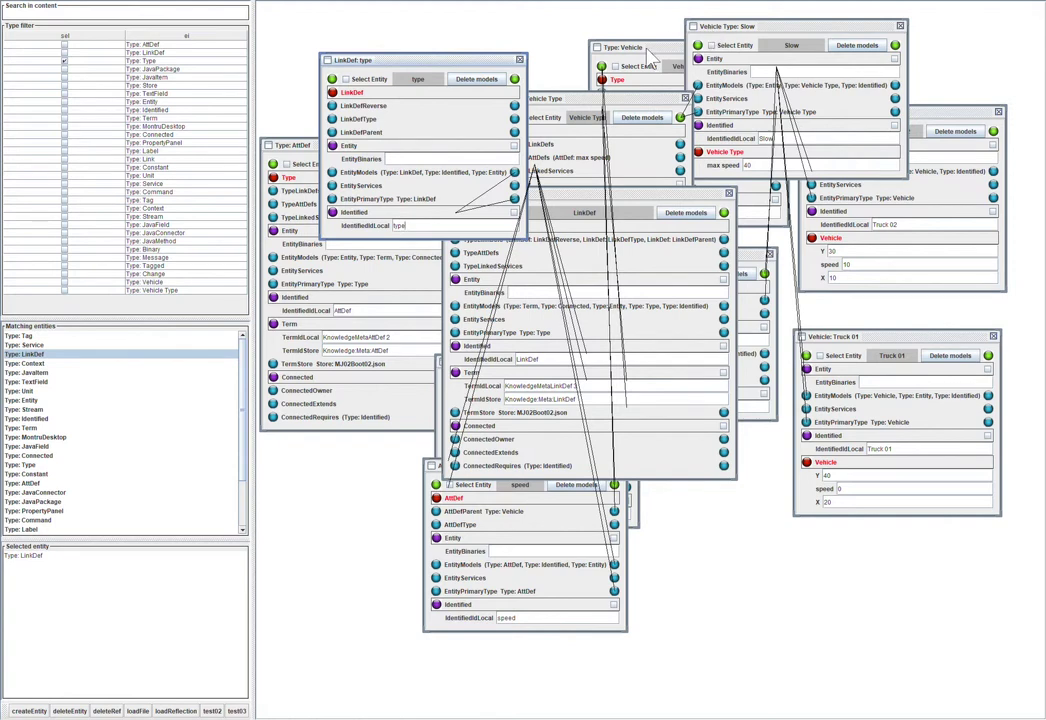
Rearrange the Vehicle Type and X attribute panels and close the LinkDef type panel.
click(596, 113)
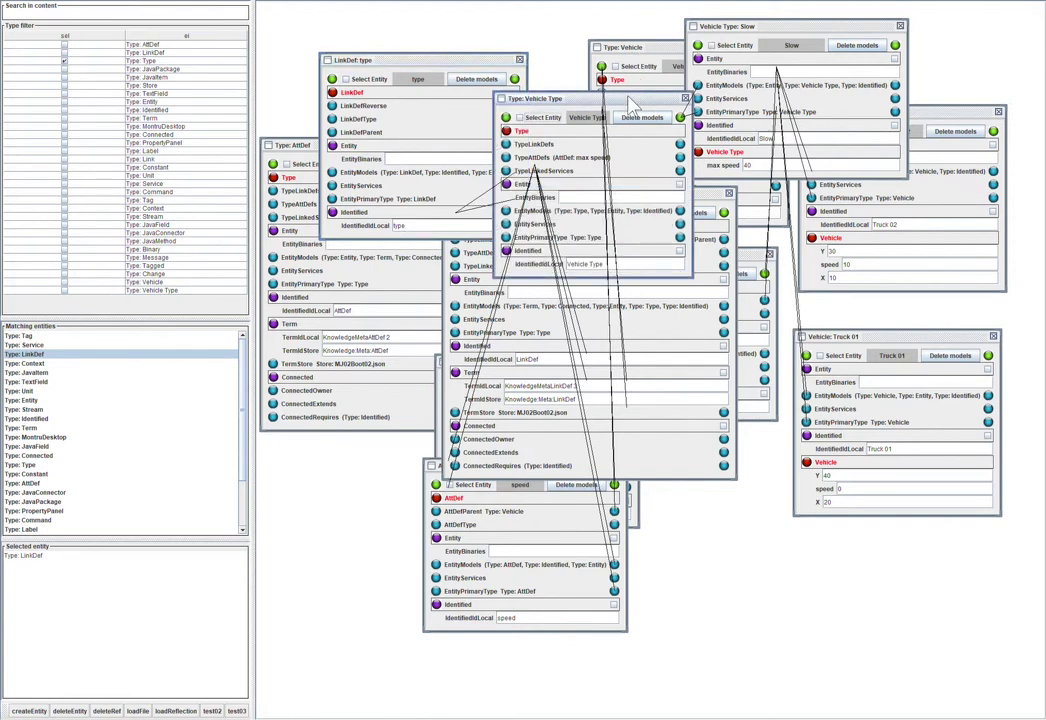
drag(593, 113, 623, 48)
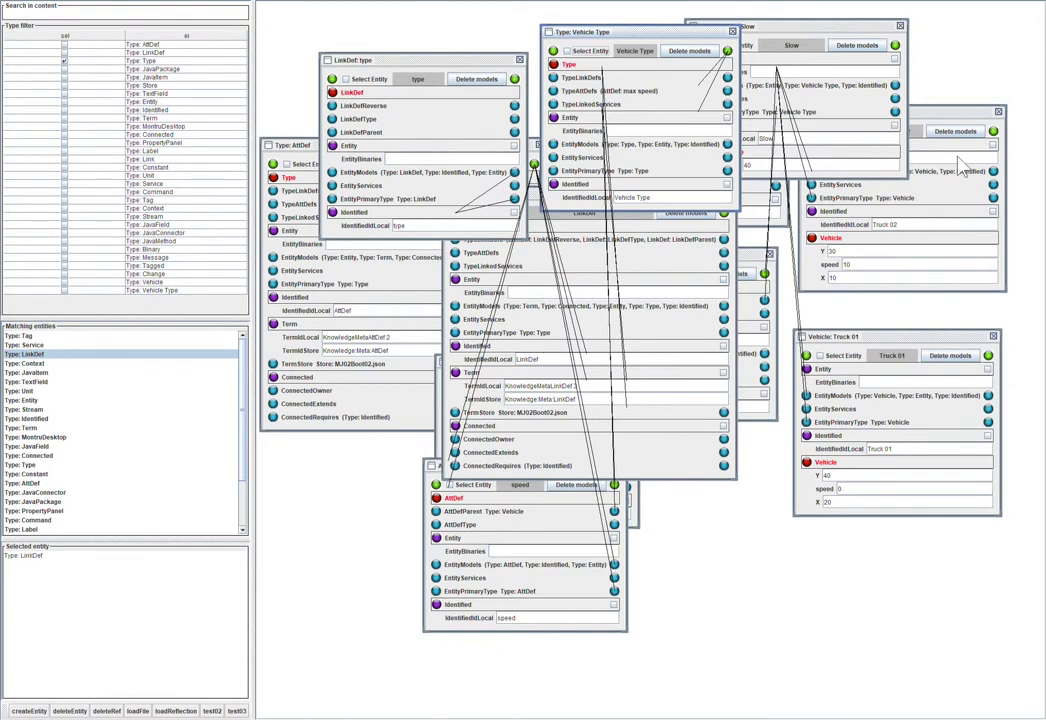
click(751, 264)
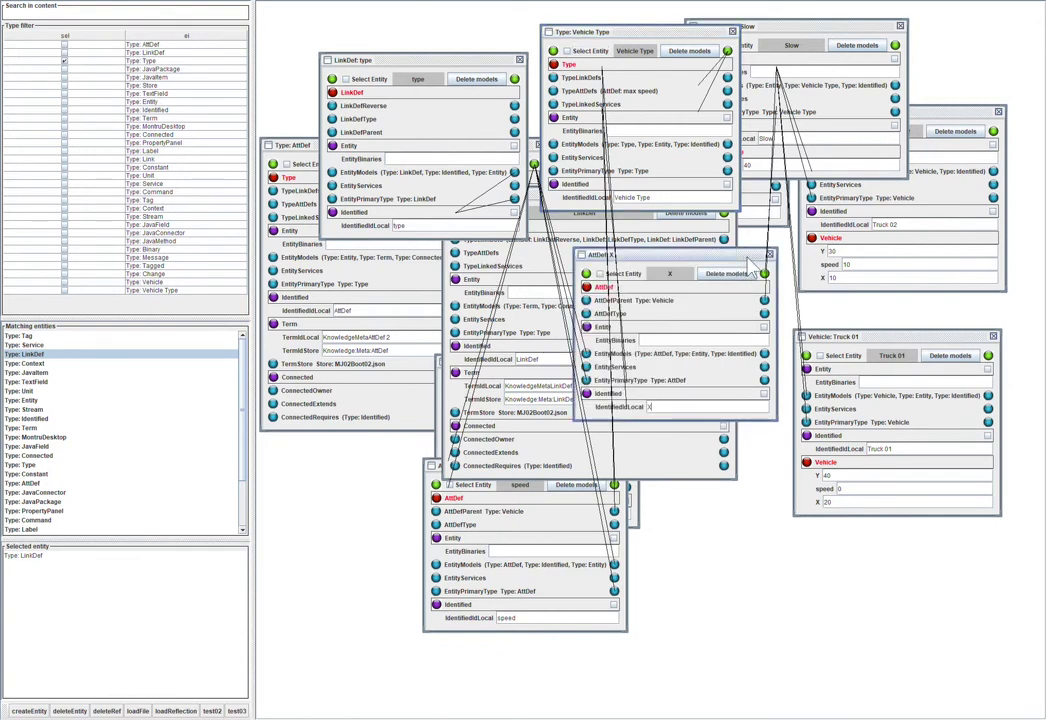
click(720, 210)
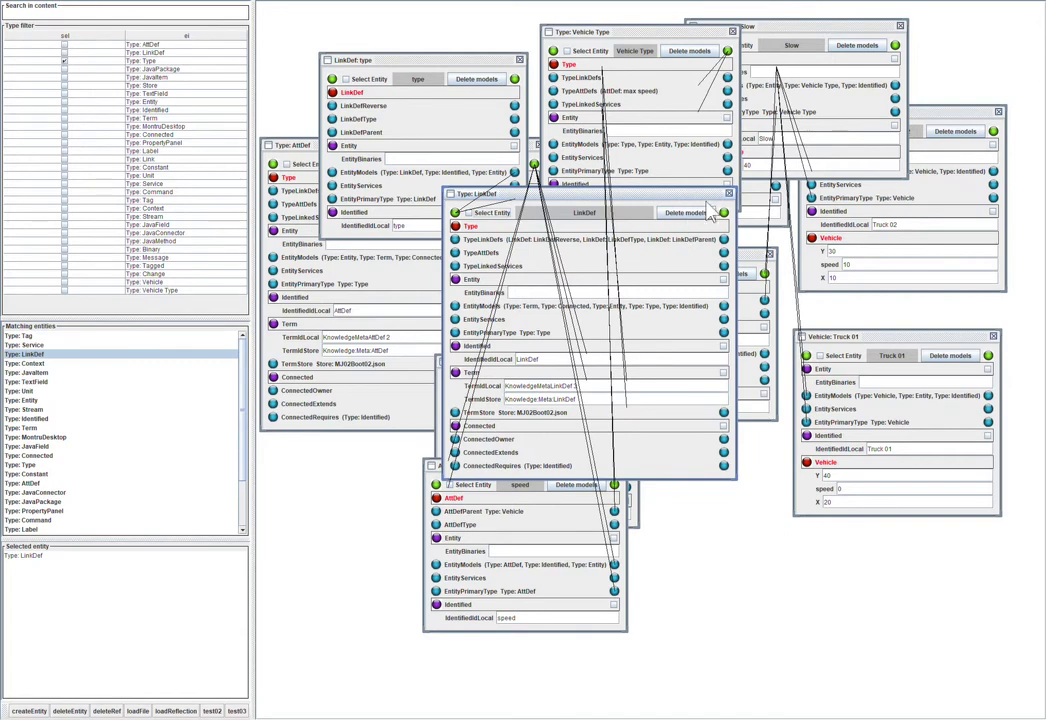
click(597, 162)
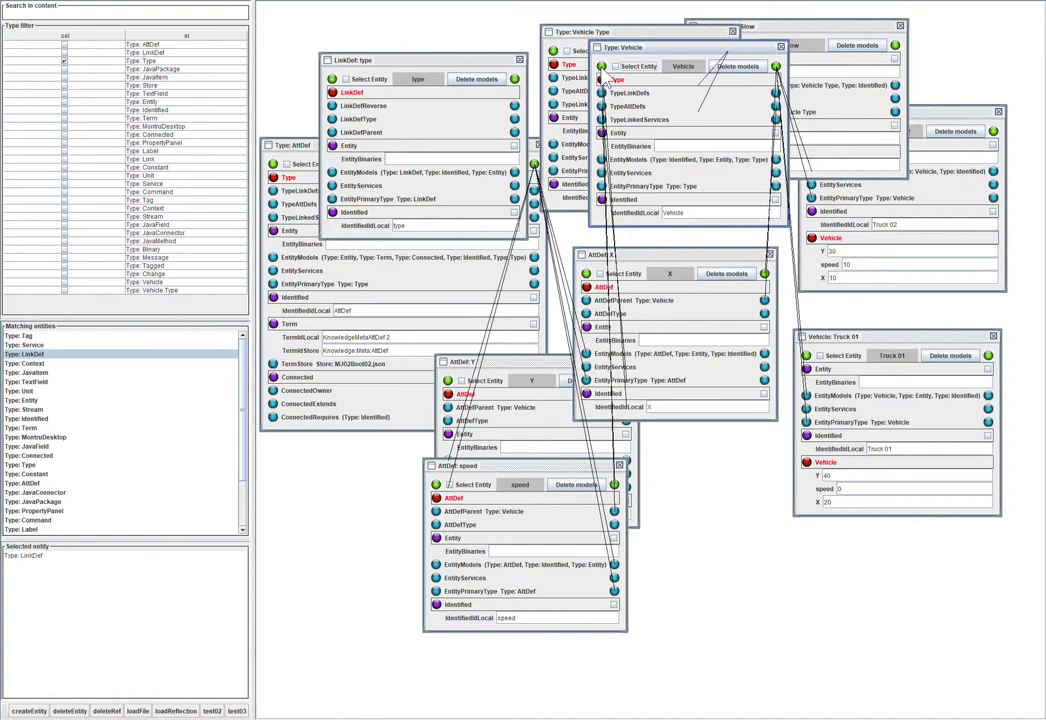
Assign the type link to Vehicle and point both Truck 02's and Truck 01's type at Slow.
mouse_move(603, 80)
mouse_down()
mouse_move(521, 117)
mouse_move(514, 132)
mouse_up()
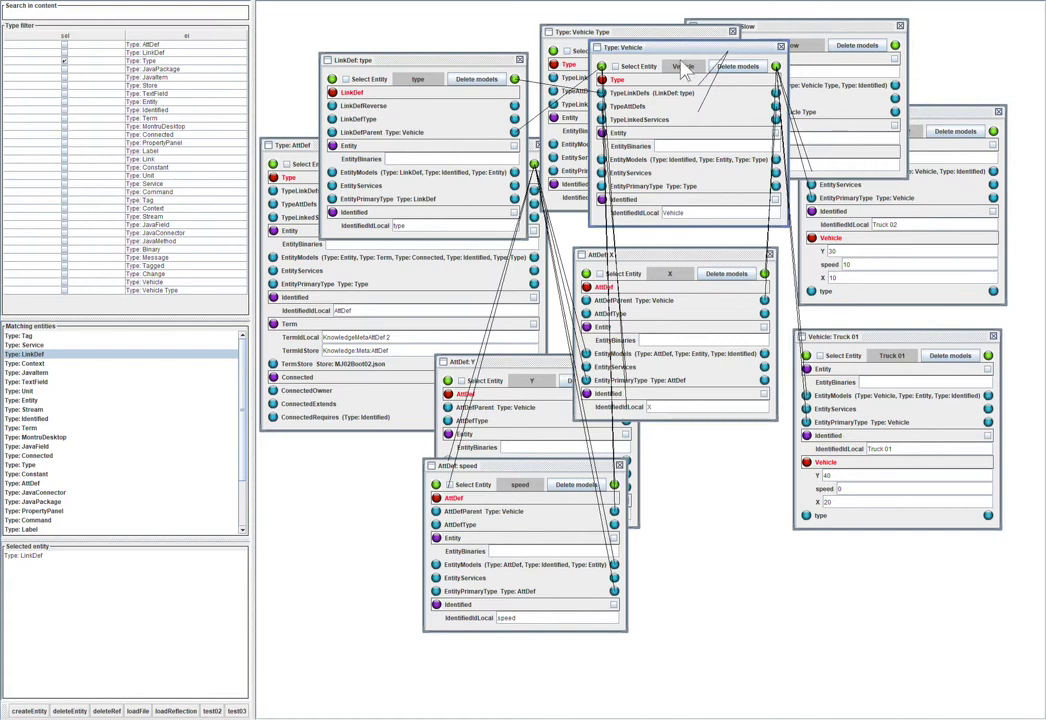
click(700, 26)
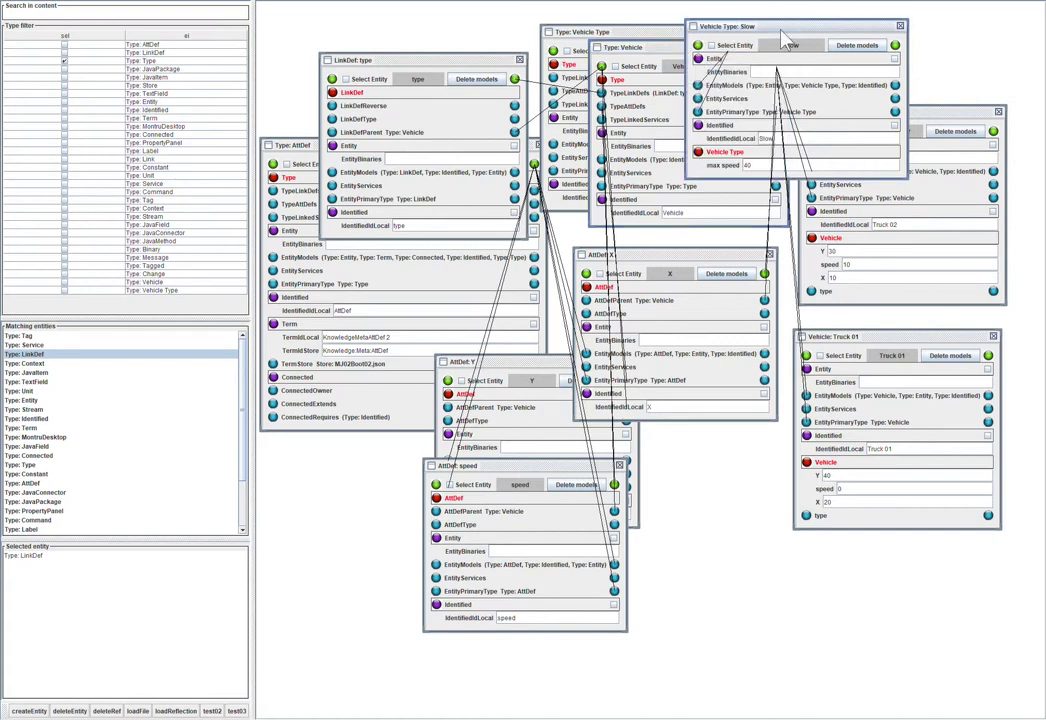
mouse_move(763, 38)
mouse_down()
mouse_move(738, 45)
mouse_move(640, 155)
mouse_move(662, 200)
mouse_move(657, 225)
mouse_up()
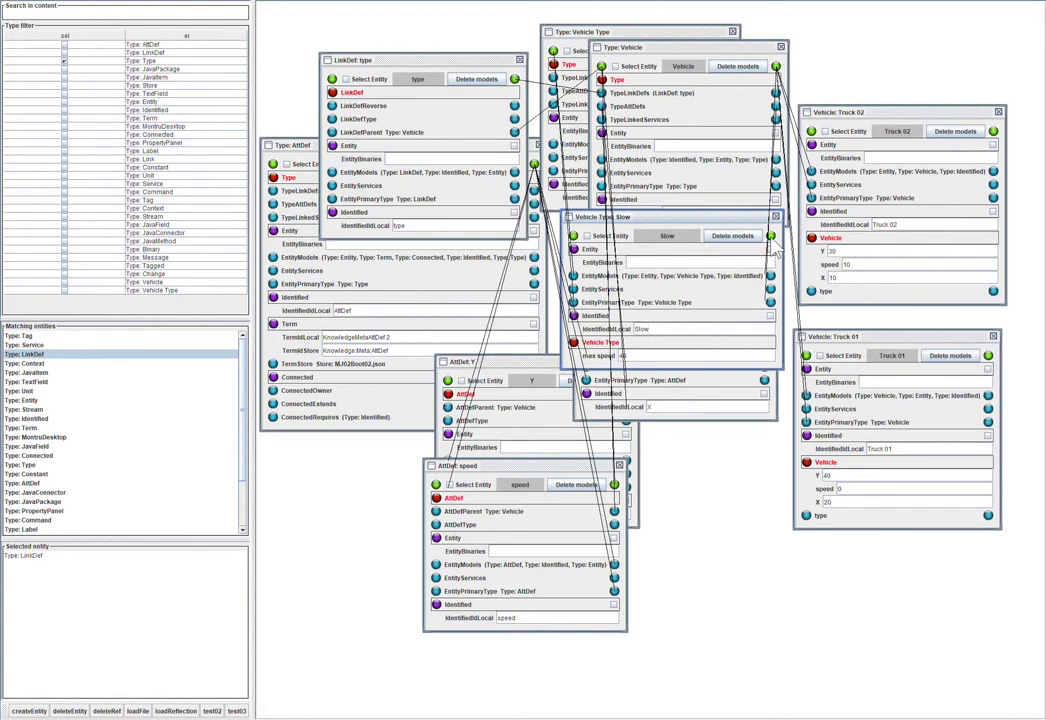
mouse_move(775, 247)
mouse_down()
mouse_move(817, 299)
mouse_move(811, 291)
mouse_up()
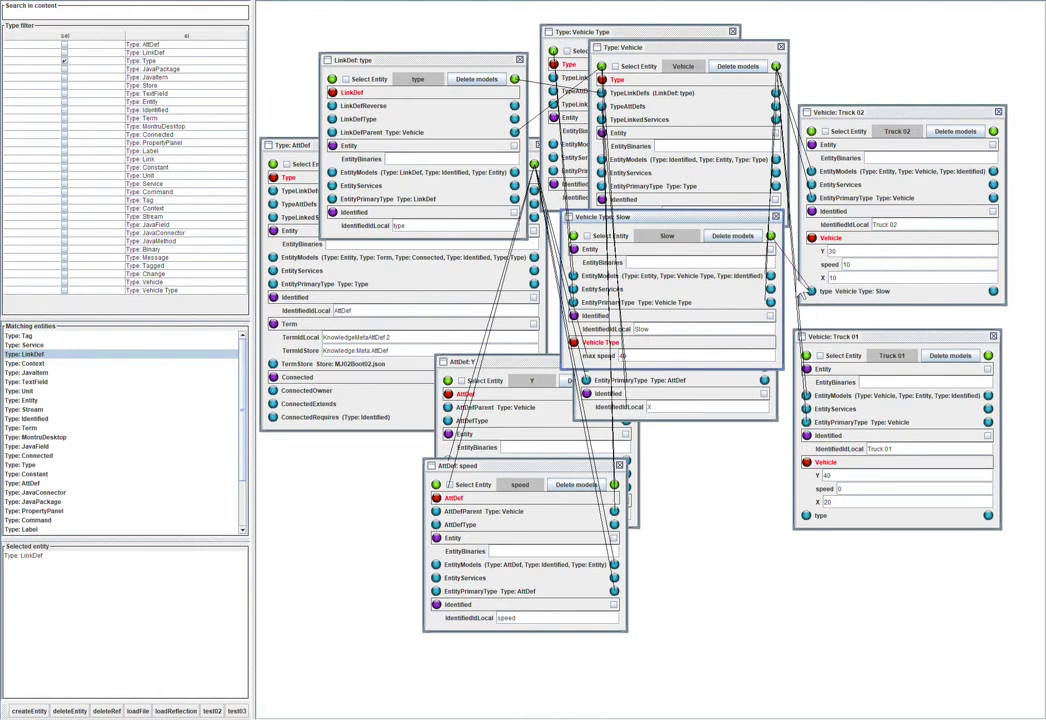
mouse_move(774, 253)
mouse_down()
mouse_move(829, 584)
mouse_move(807, 516)
mouse_up()
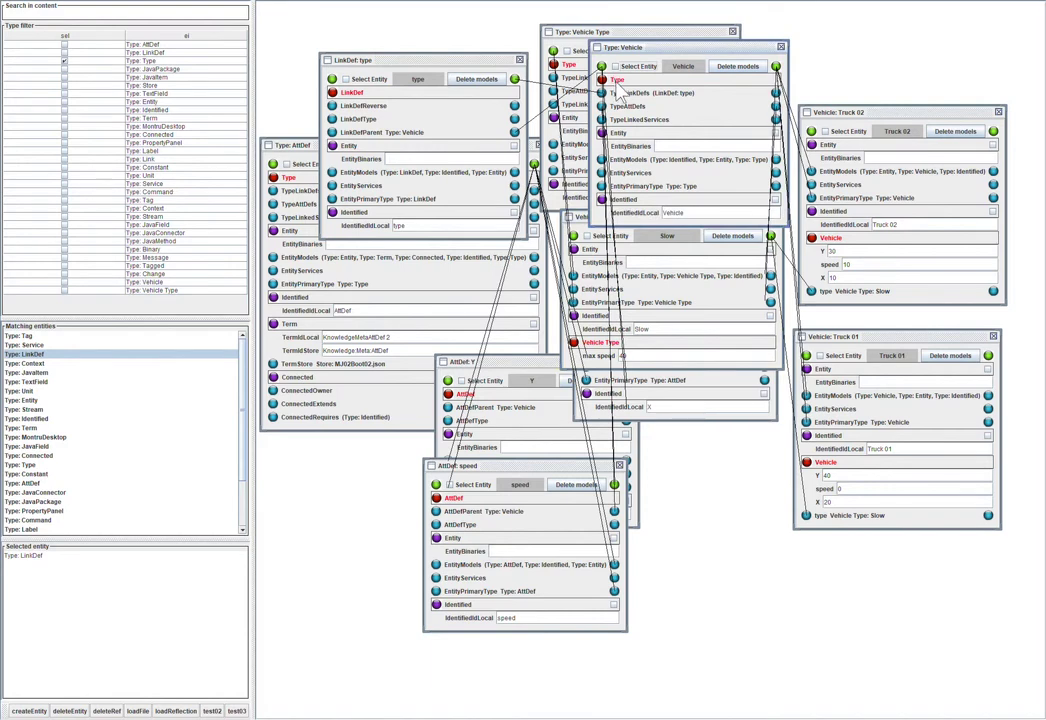
Open the definition panel of the Type meta-type.
click(617, 82)
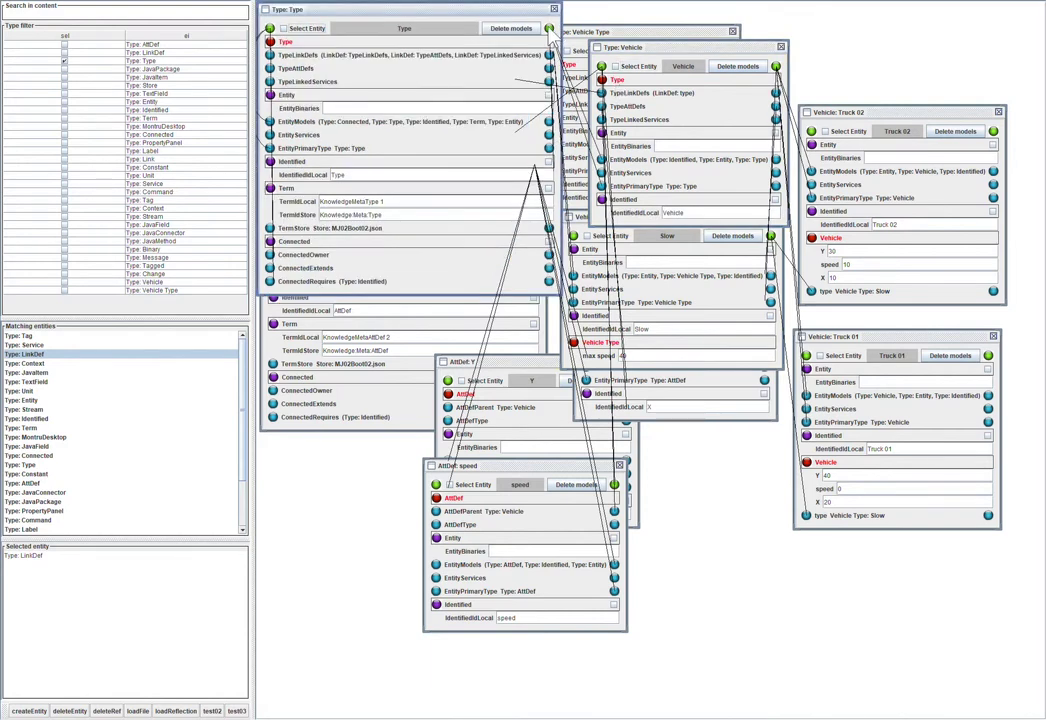
Create a new type named Location from Type, then close the Type and Vehicle Type panels.
drag(549, 28, 596, 20)
text(L)
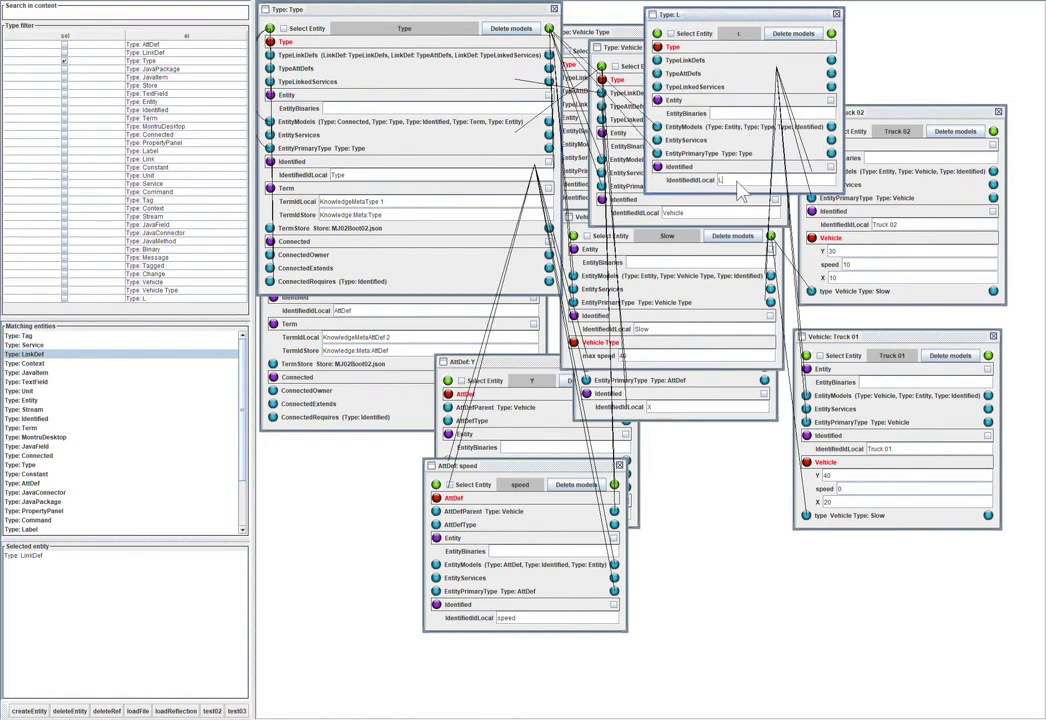
text(ocation)
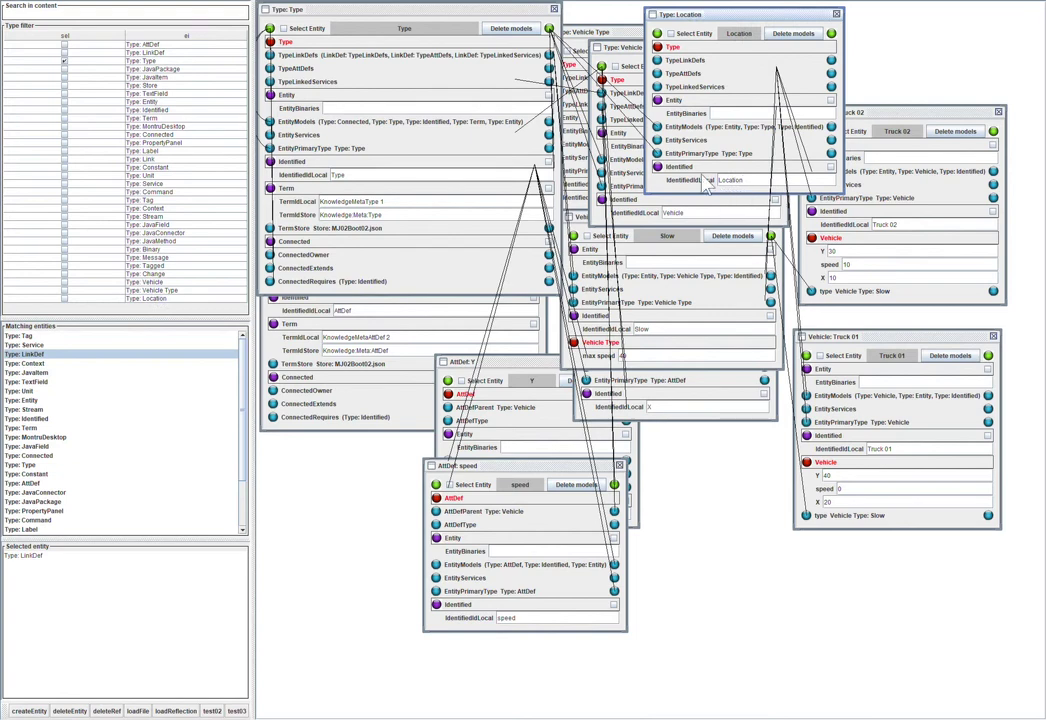
click(554, 9)
click(617, 36)
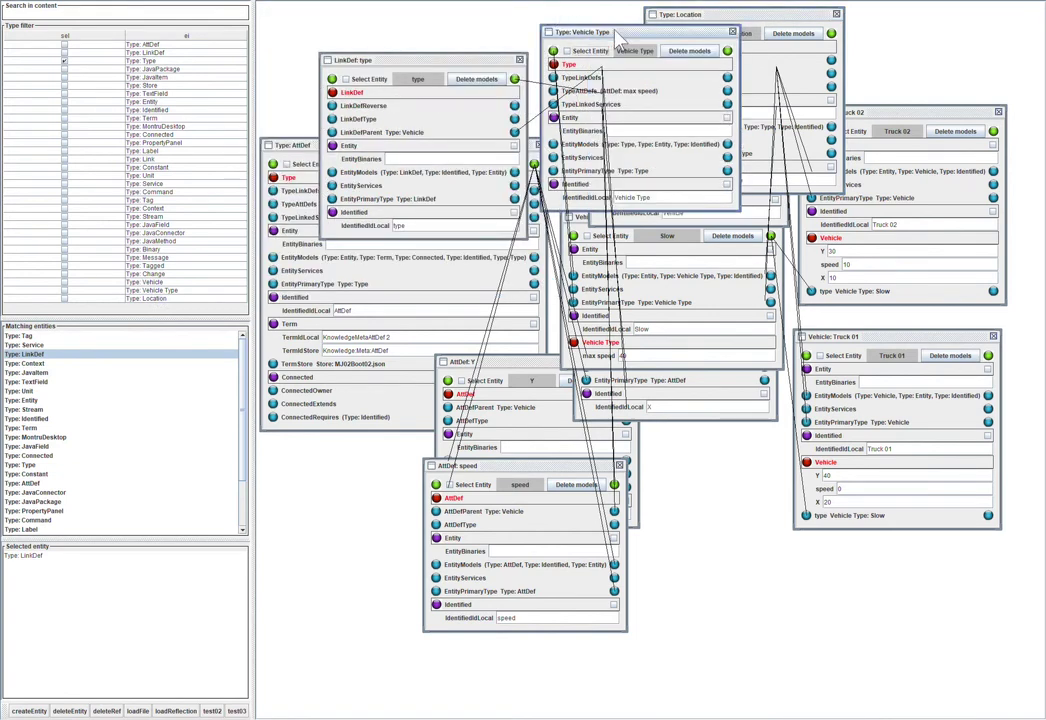
click(733, 33)
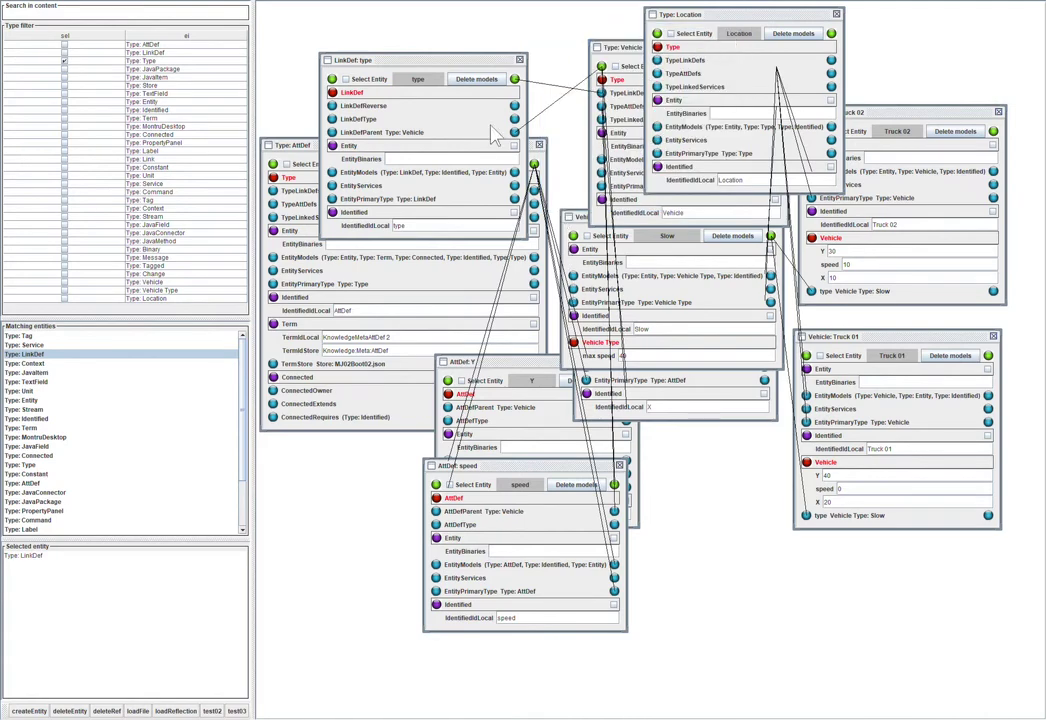
Put away the AttDef panel and add the Location model to Truck 02 and Truck 01.
mouse_move(283, 147)
mouse_down()
mouse_move(509, 135)
mouse_move(377, 161)
mouse_up()
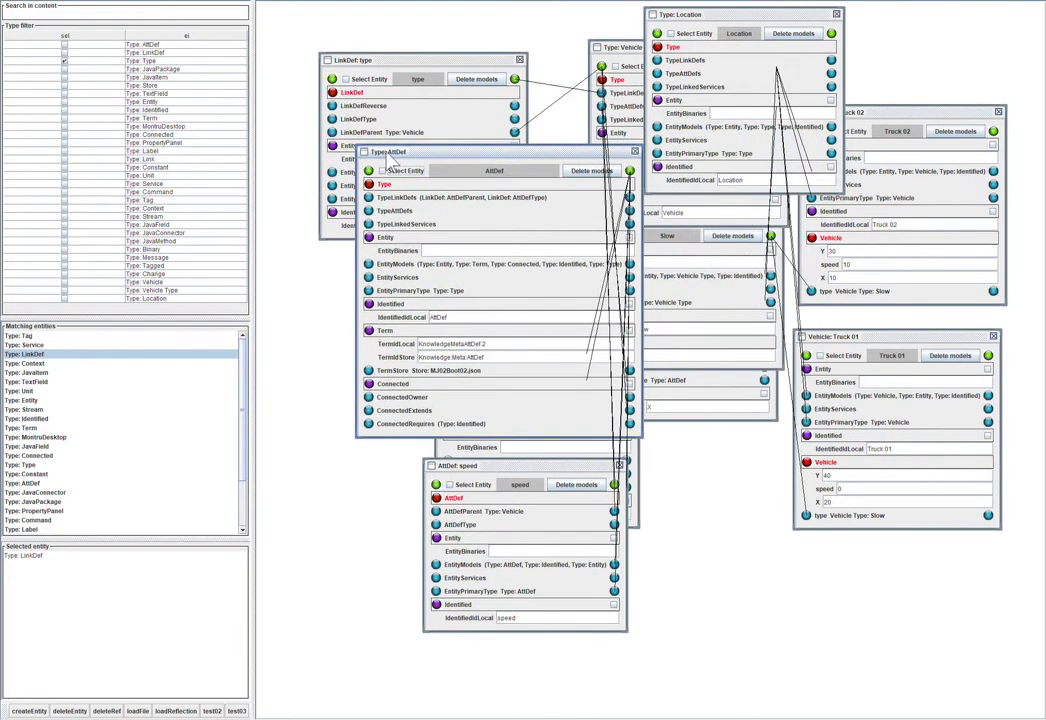
click(634, 152)
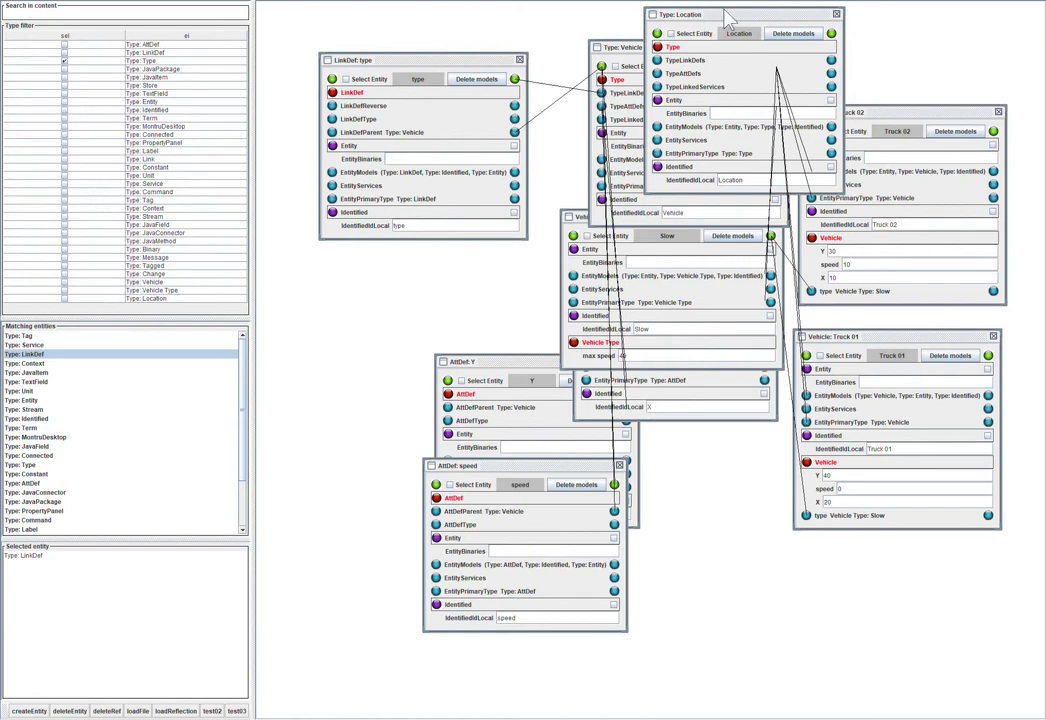
mouse_move(726, 19)
mouse_down()
mouse_move(623, 17)
mouse_move(630, 26)
mouse_up()
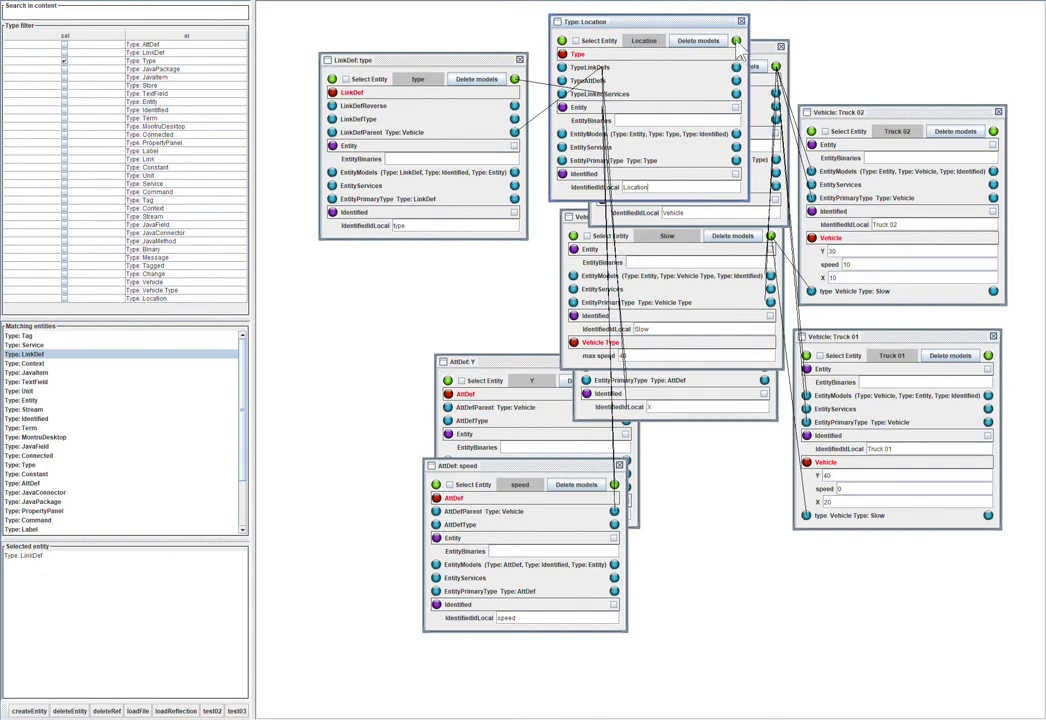
click(814, 140)
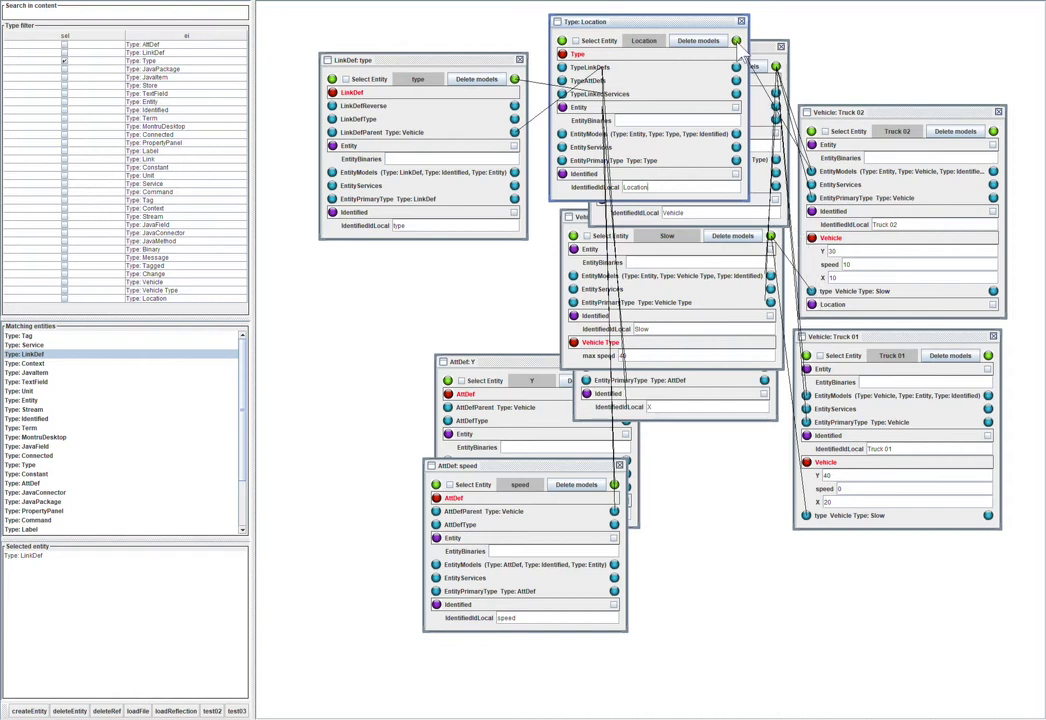
drag(768, 117, 846, 366)
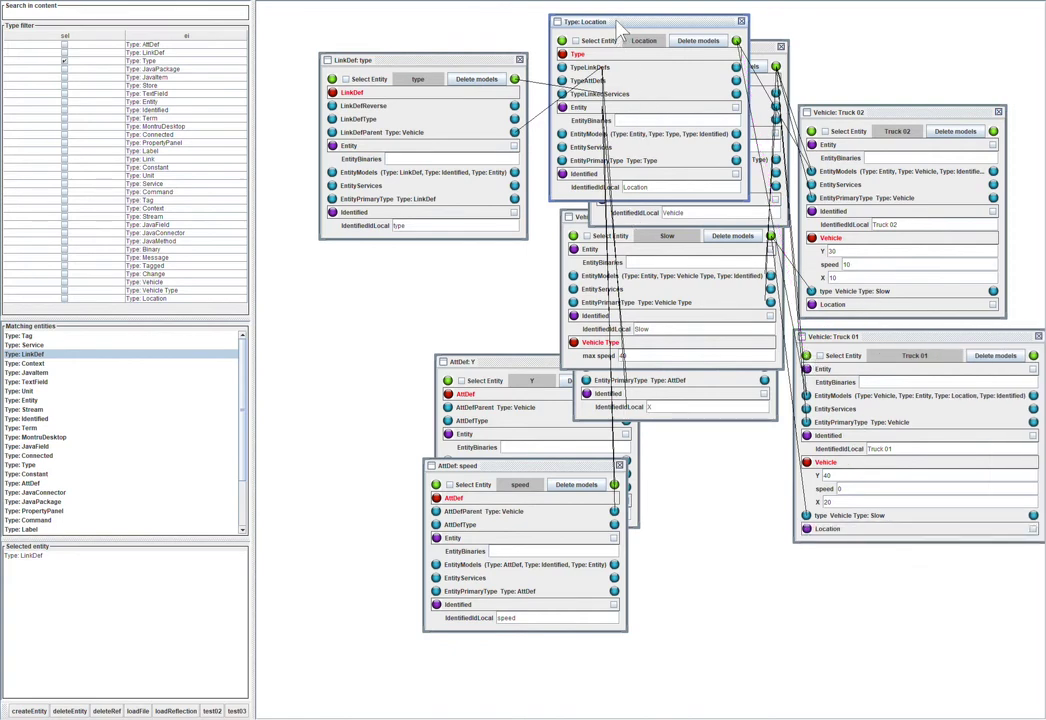
Attach the Y attribute to the Location type and create a new Location entity.
mouse_move(618, 22)
mouse_down()
mouse_move(344, 161)
mouse_move(363, 152)
mouse_up()
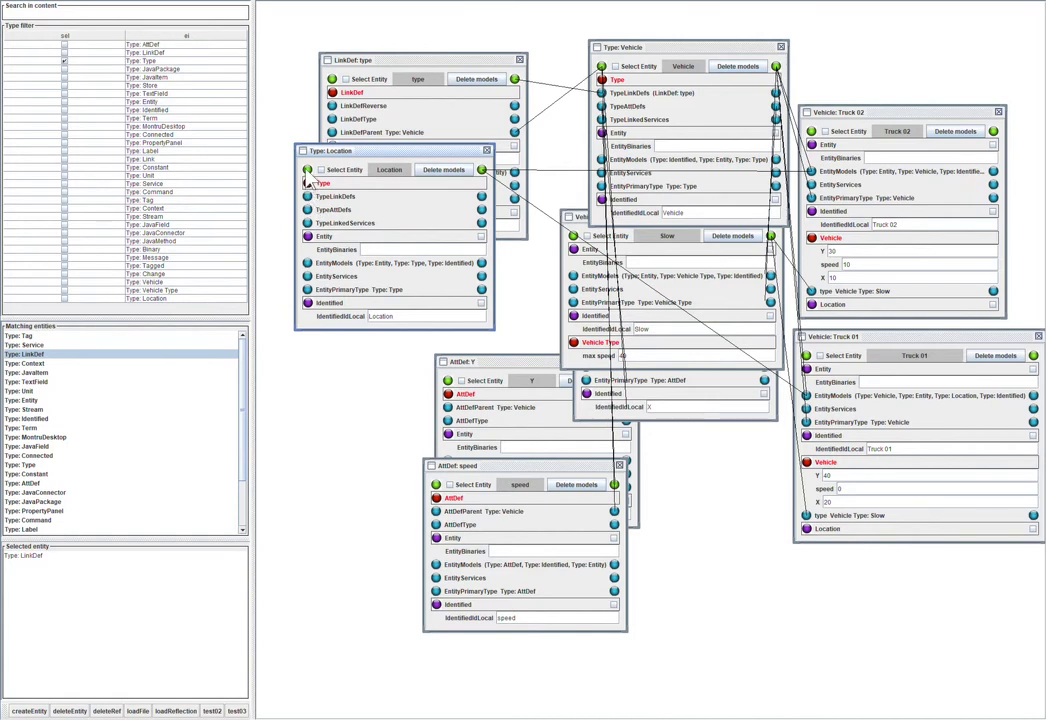
mouse_move(309, 184)
mouse_down()
mouse_move(428, 318)
mouse_move(457, 407)
mouse_up()
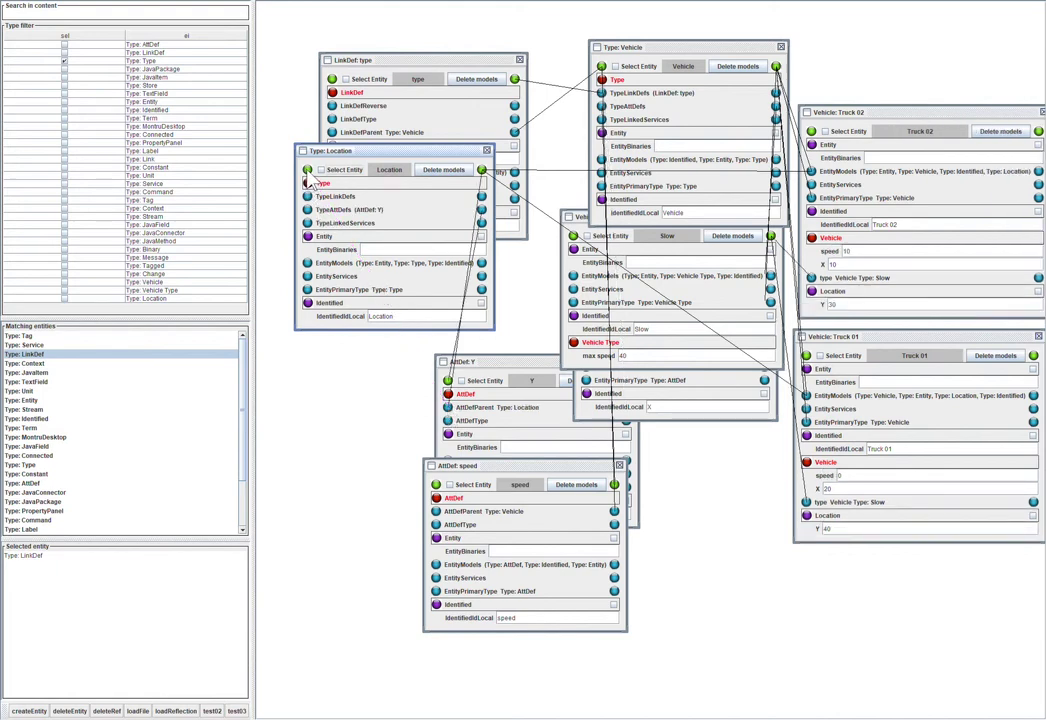
mouse_move(308, 236)
mouse_down()
mouse_move(378, 470)
mouse_move(440, 517)
mouse_up()
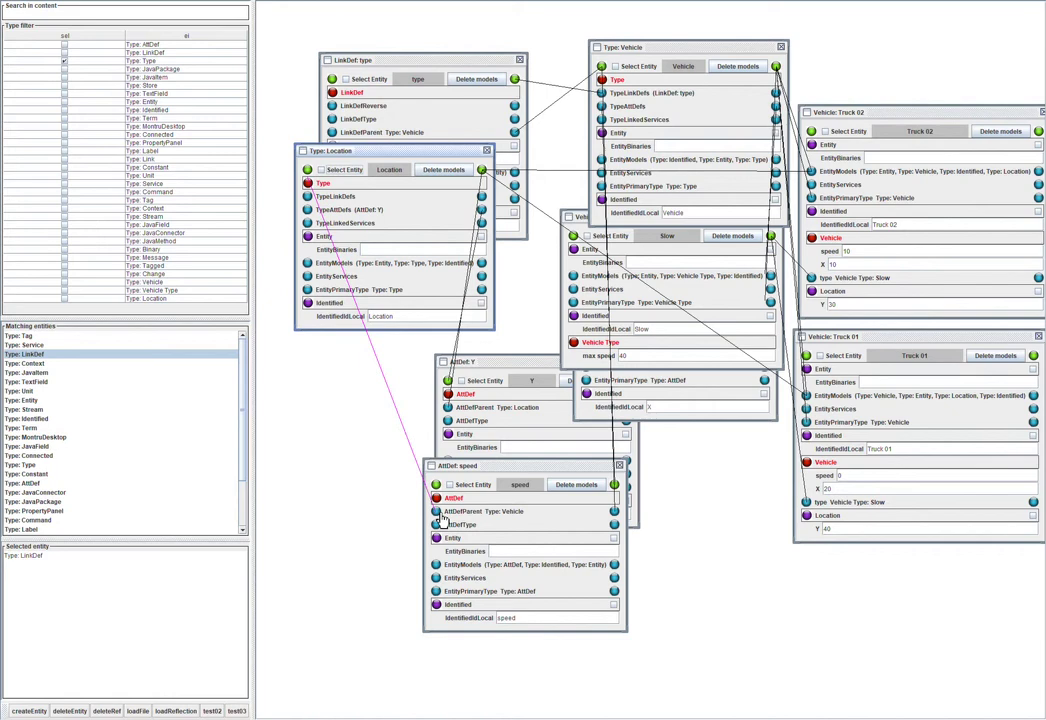
drag(440, 517, 341, 434)
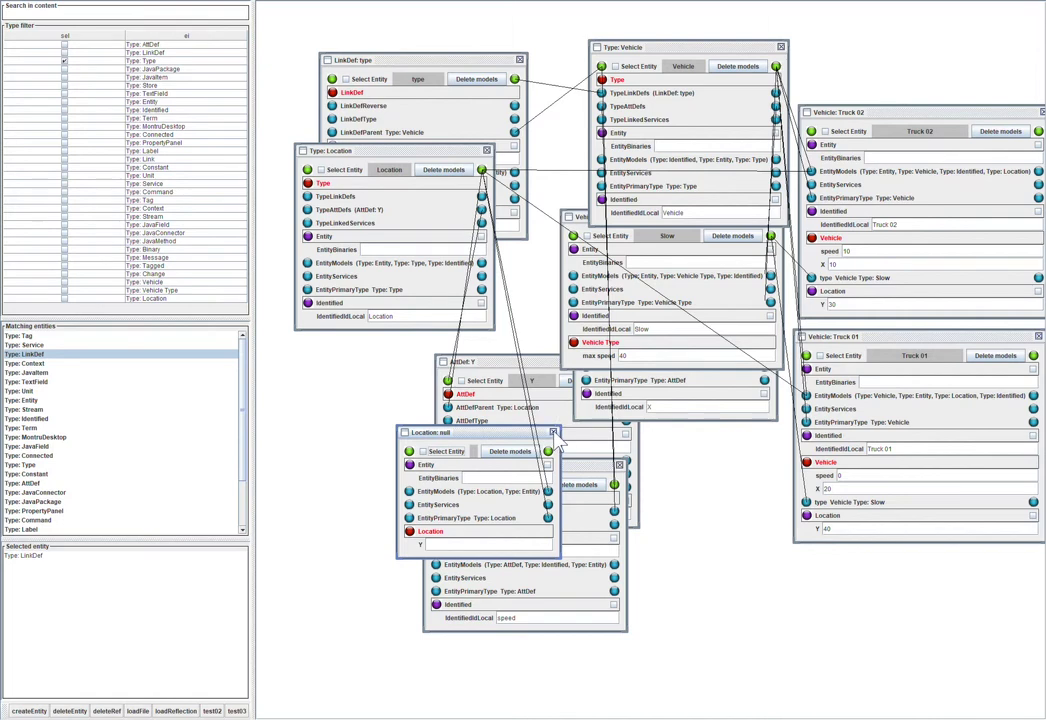
Reposition the X attribute panel and start attaching X to Location.
click(589, 414)
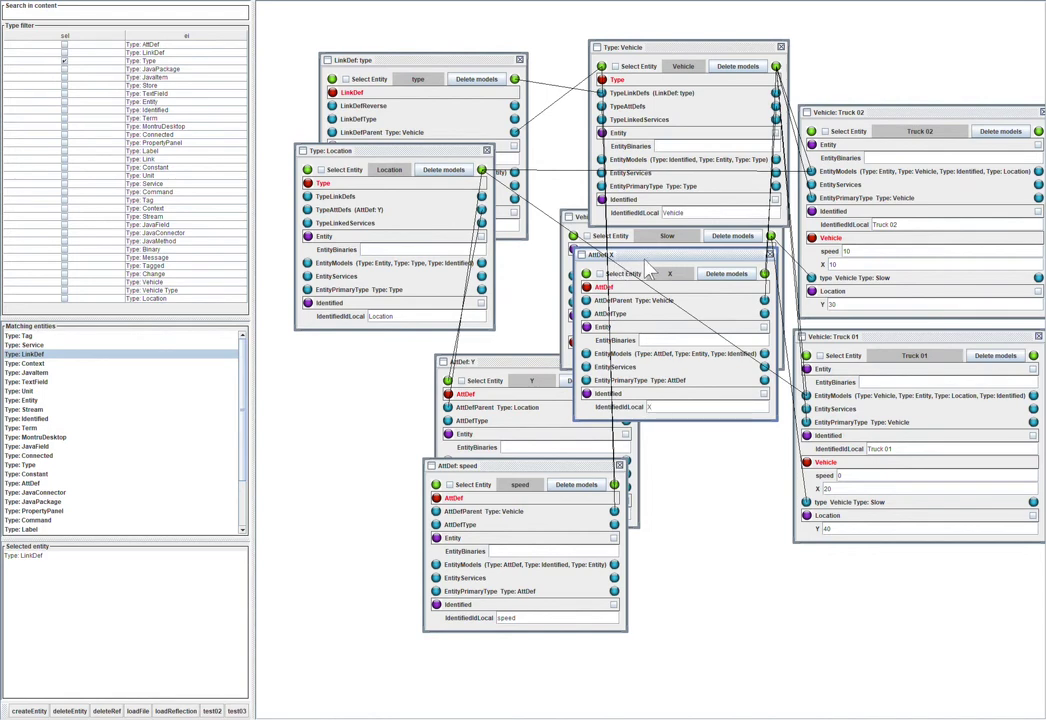
drag(646, 274, 595, 278)
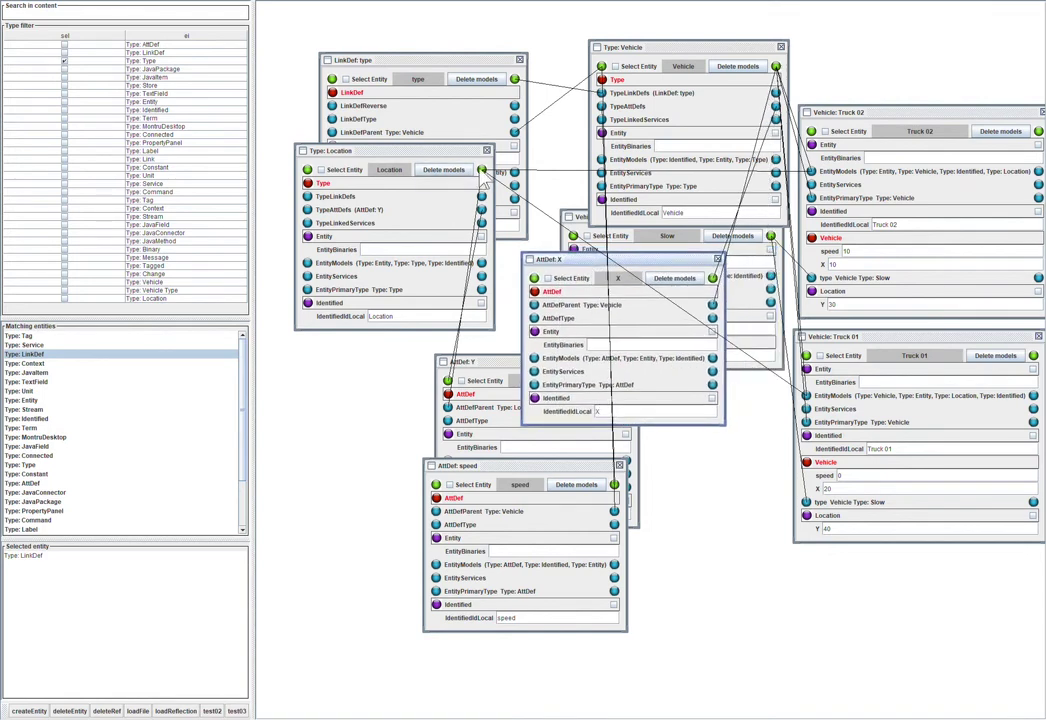
mouse_move(483, 178)
mouse_down()
mouse_move(426, 232)
mouse_move(436, 258)
mouse_move(535, 305)
mouse_up()
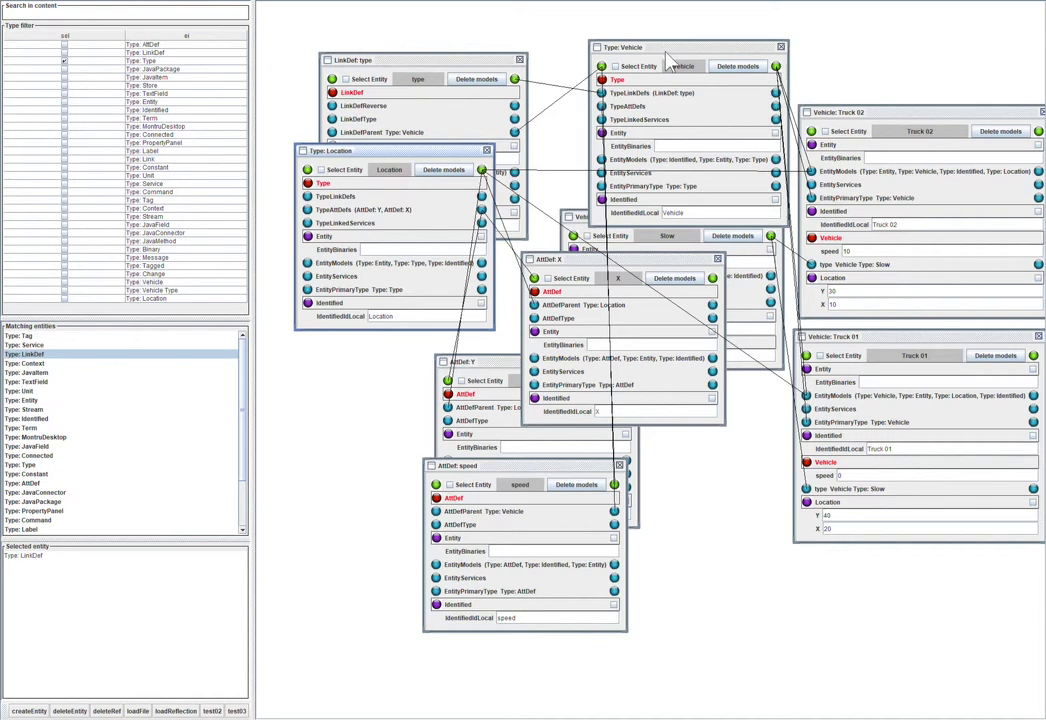
Move the Vehicle type panel up and to the left.
mouse_move(667, 56)
mouse_down()
mouse_move(618, 70)
mouse_move(458, 33)
mouse_up()
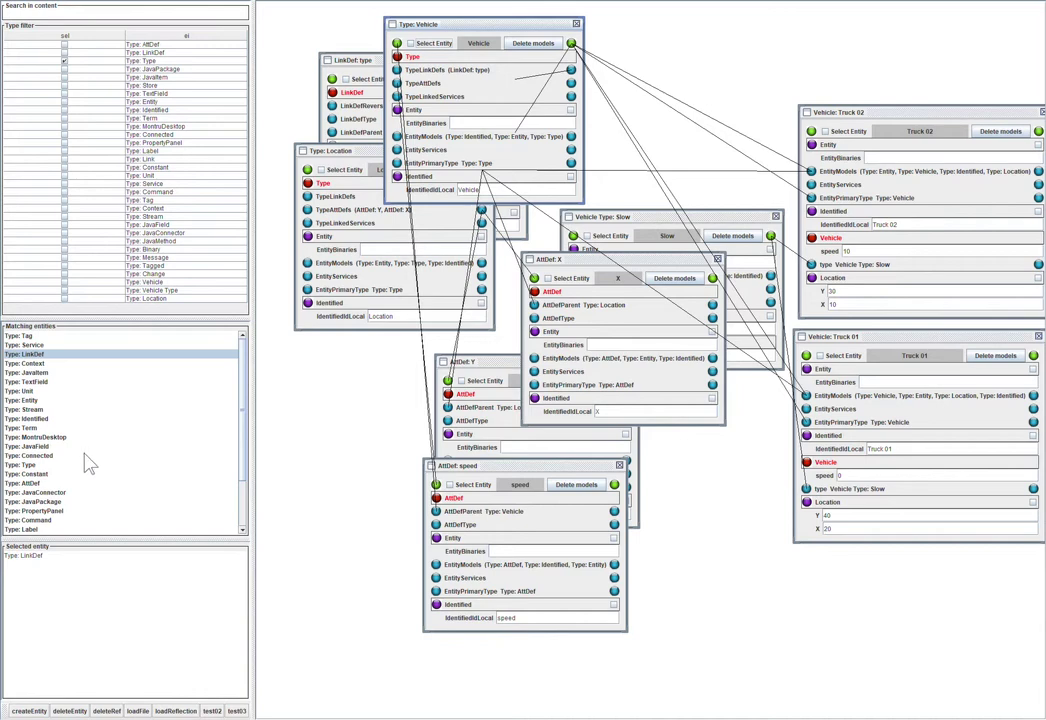
Open the Connected type, link Vehicle to it as a Connected model, then close Connected.
click(44, 456)
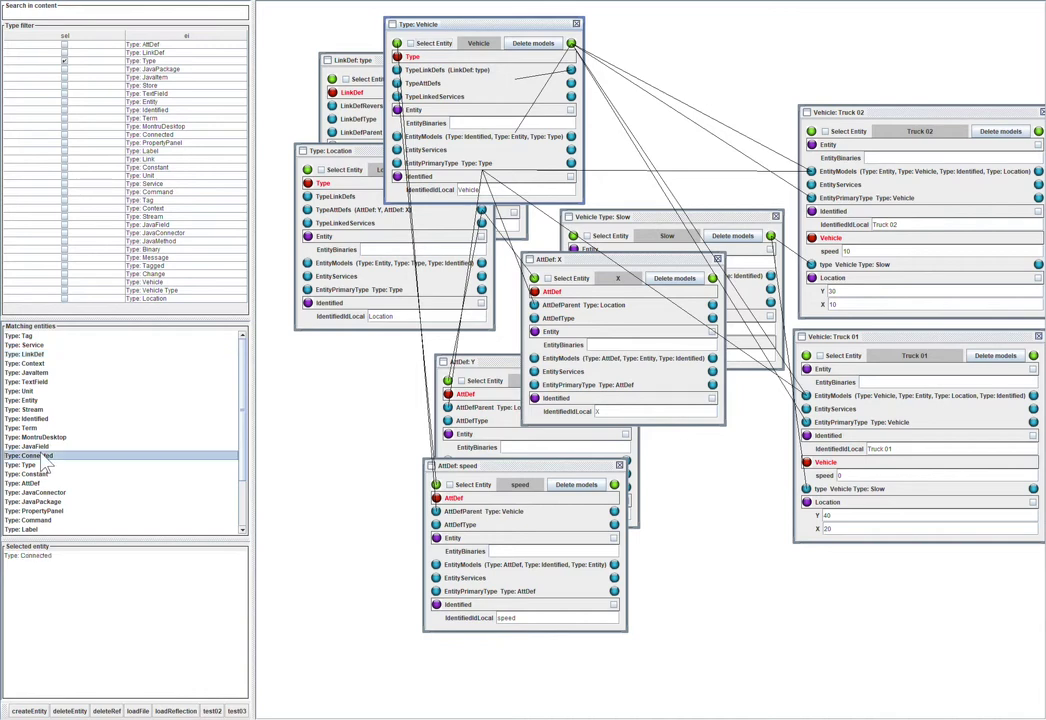
double_click(45, 458)
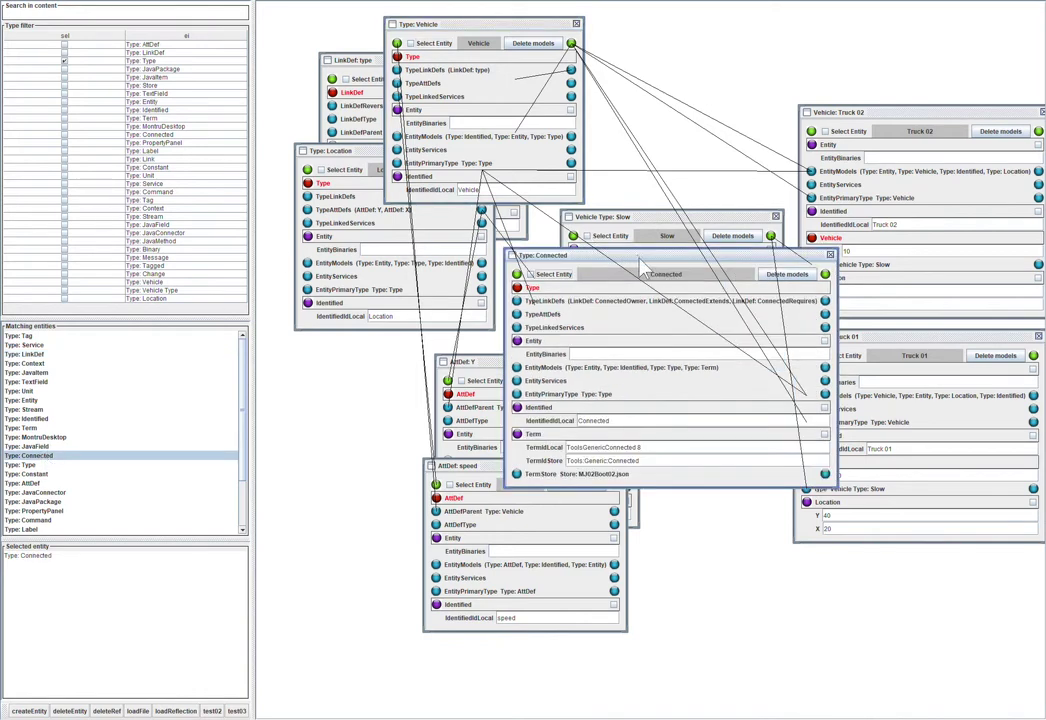
mouse_move(640, 262)
mouse_down()
mouse_move(679, 96)
mouse_move(740, 41)
mouse_up()
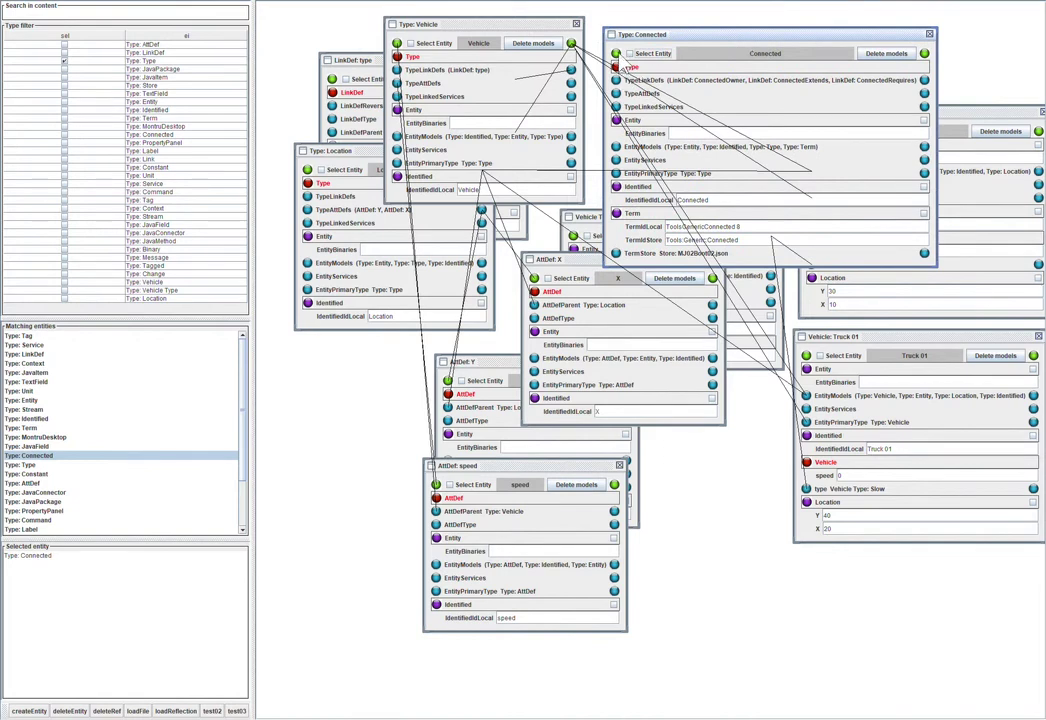
drag(621, 66, 572, 45)
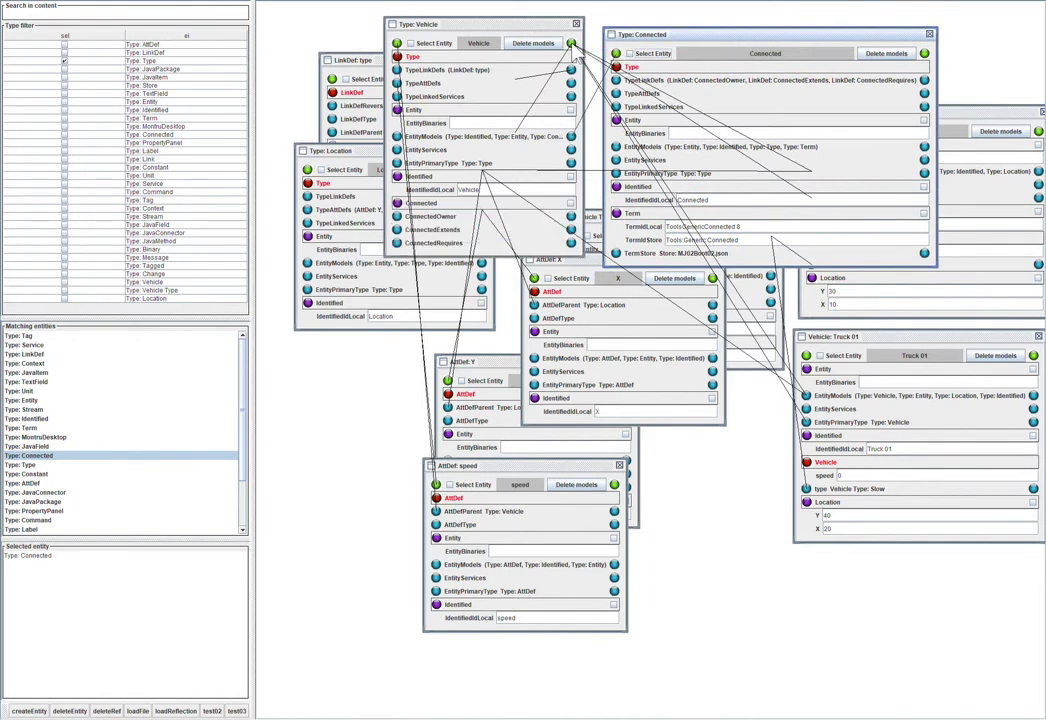
click(930, 35)
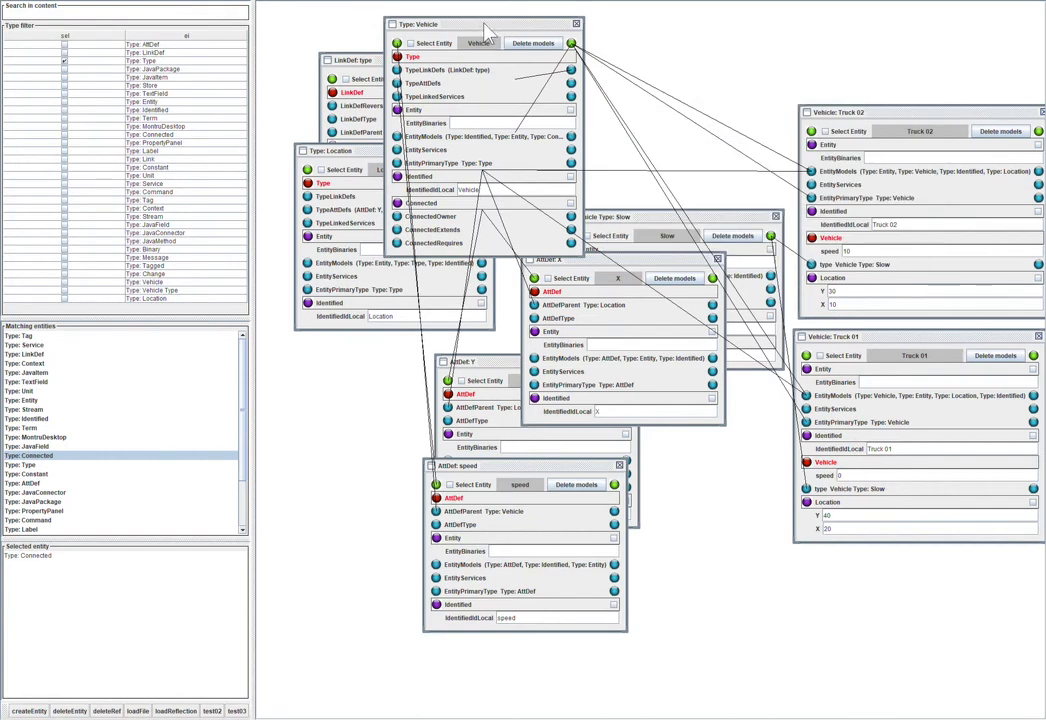
Make Vehicle require the Location type through its ConnectedRequires link.
drag(487, 29, 530, 30)
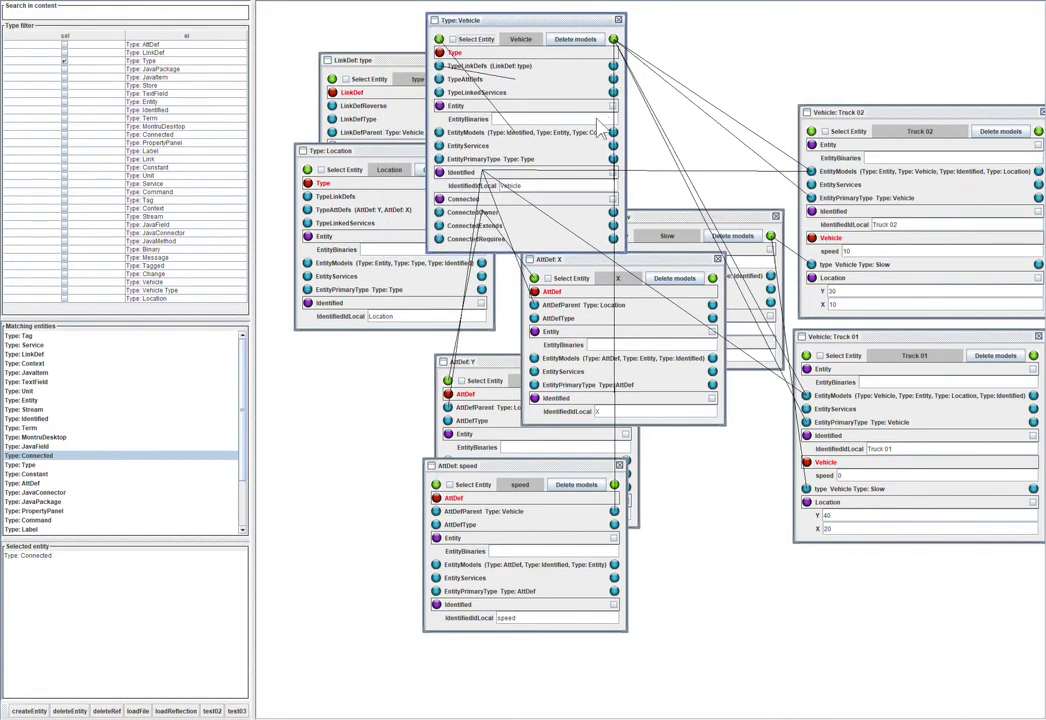
click(405, 164)
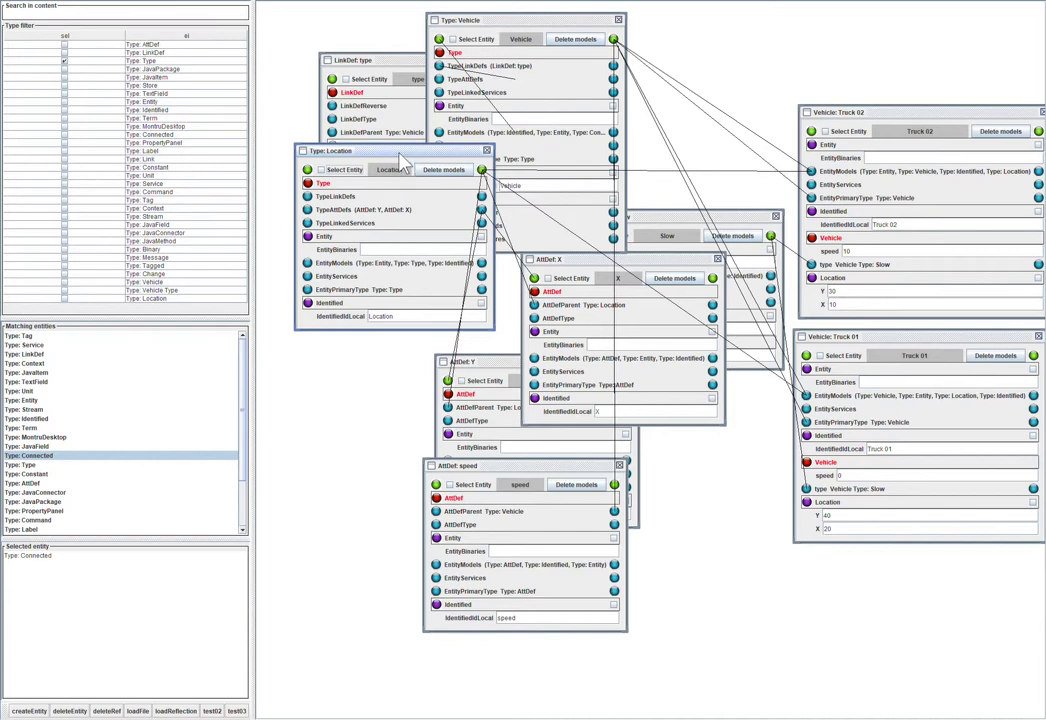
drag(400, 160, 383, 291)
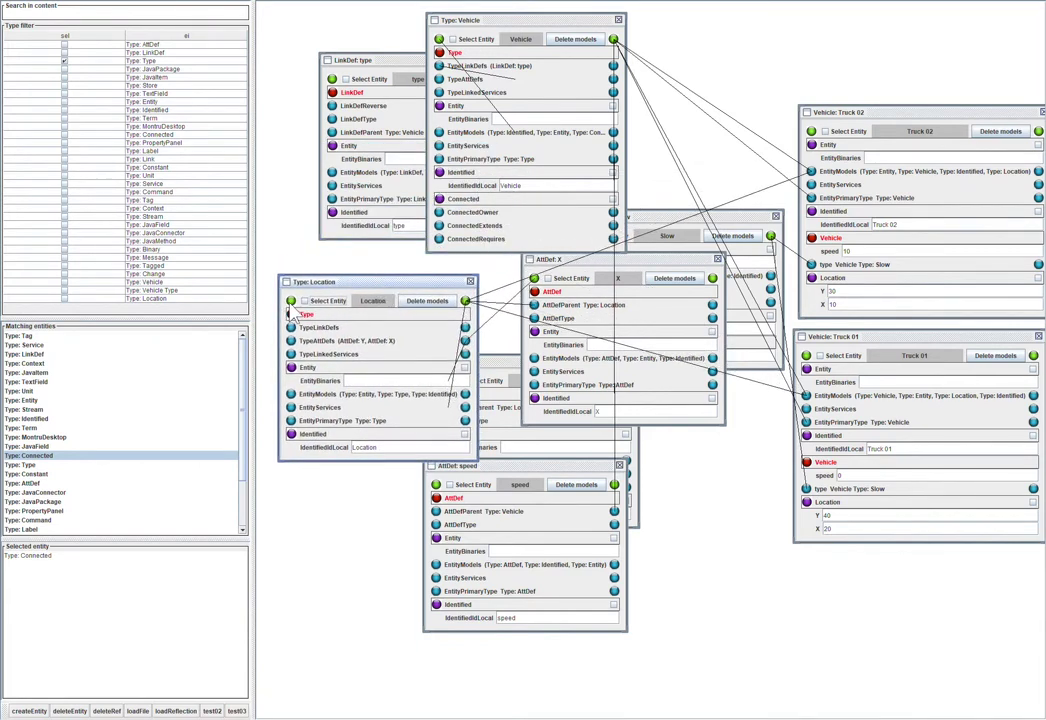
mouse_move(293, 312)
mouse_down()
mouse_move(329, 278)
mouse_move(440, 241)
mouse_up()
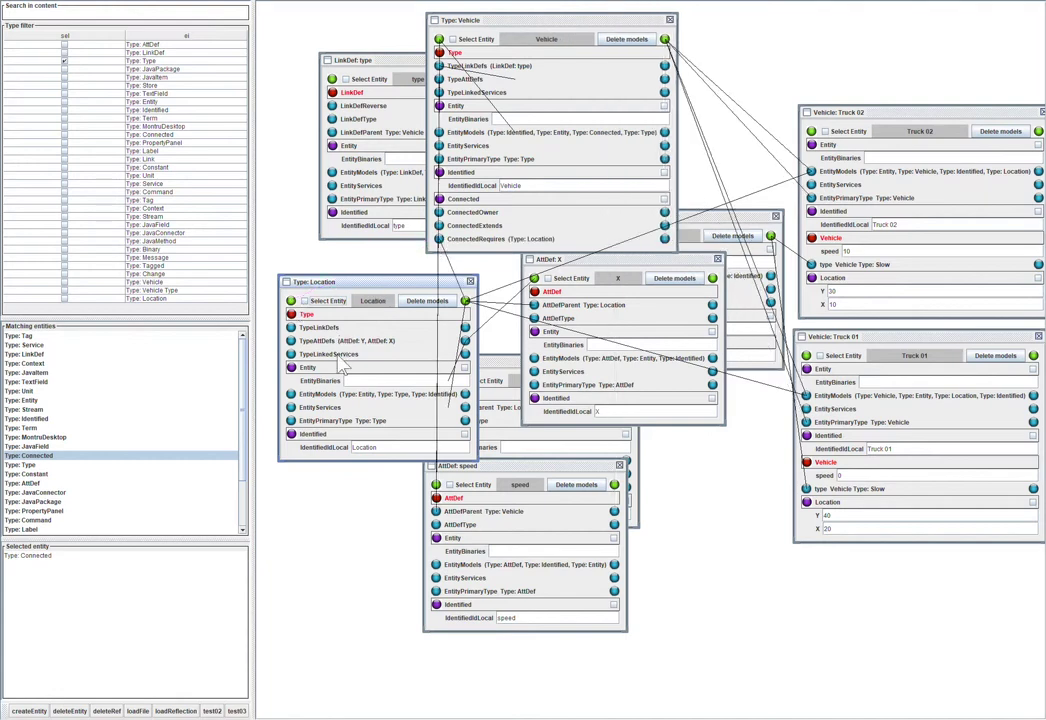
Add Identified to Vehicle's required types, then close the Identified and Location panels.
click(318, 438)
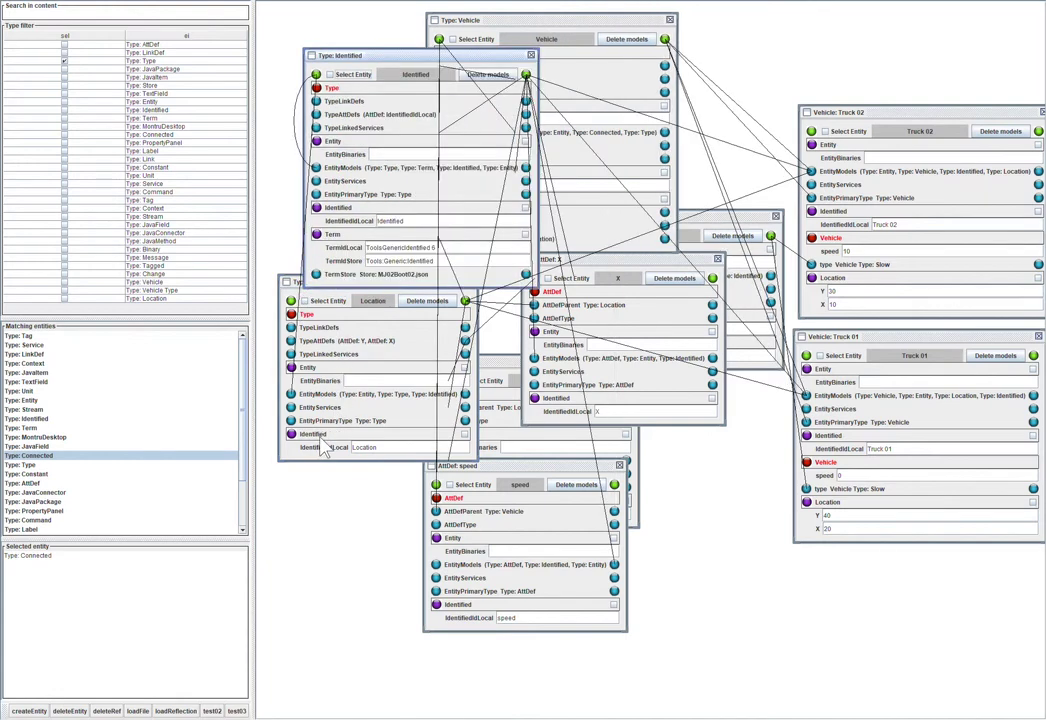
mouse_move(463, 62)
mouse_down()
mouse_move(400, 190)
mouse_move(415, 247)
mouse_up()
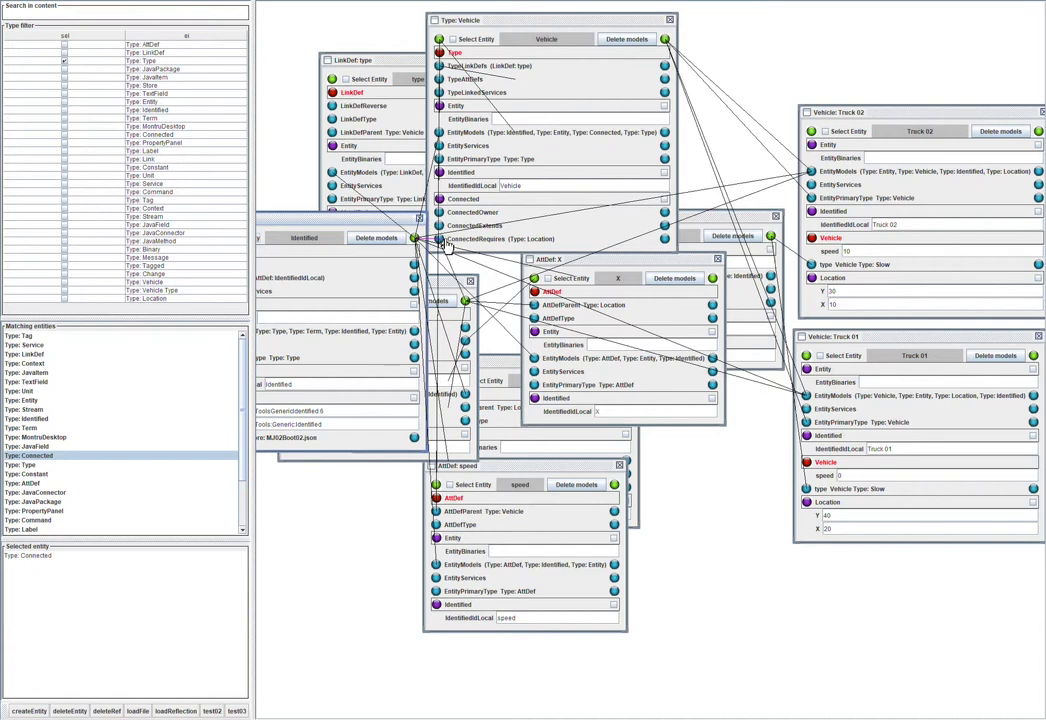
click(444, 243)
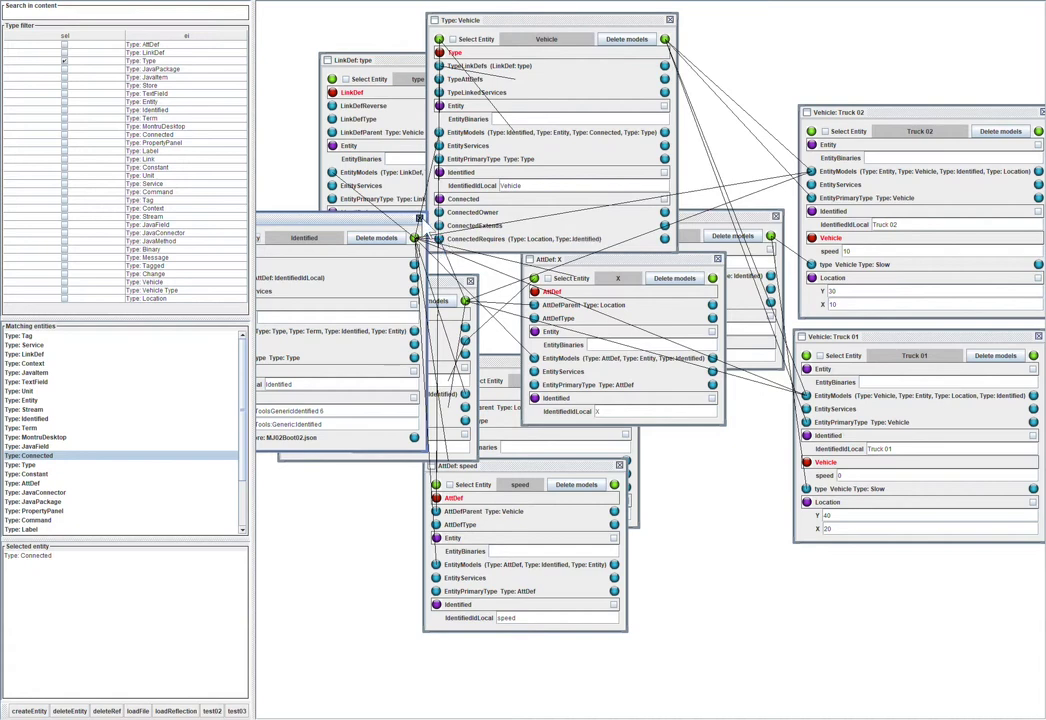
click(419, 217)
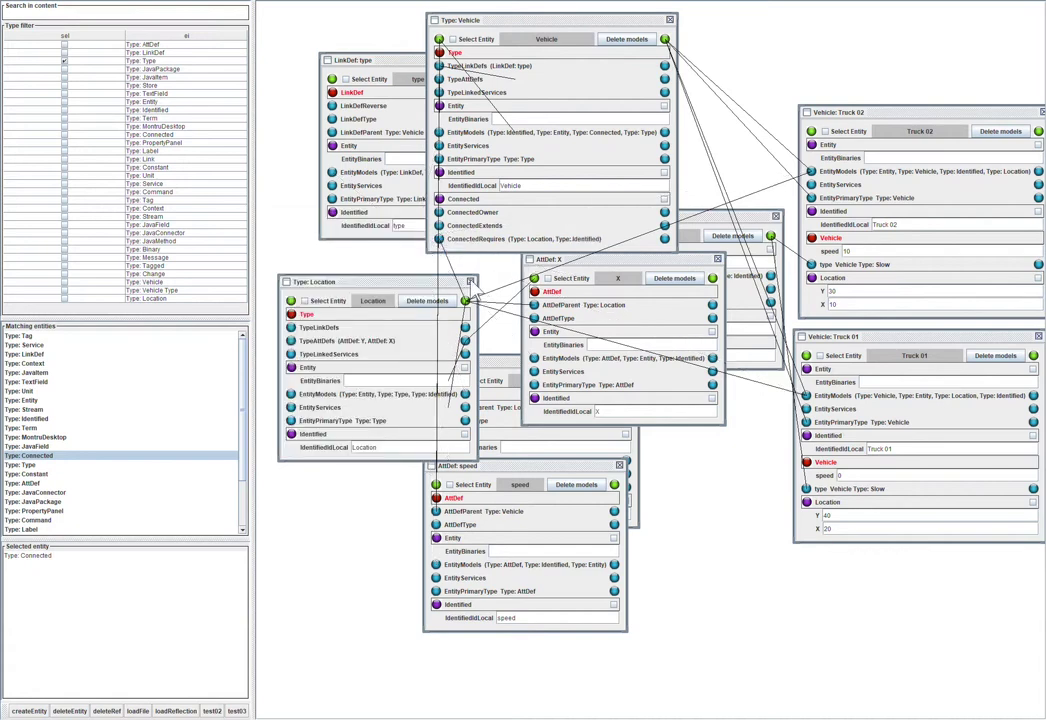
click(470, 281)
mouse_move(526, 22)
mouse_down()
mouse_move(337, 63)
mouse_move(381, 103)
mouse_up()
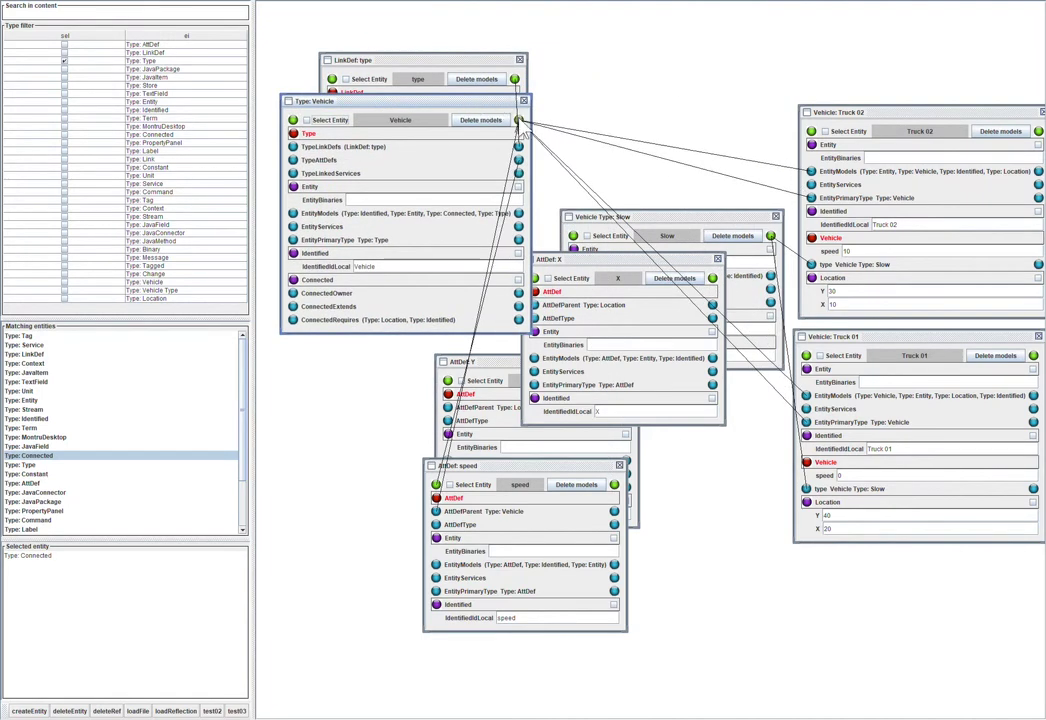
Create Vehicle instance Truck 03 with Y 80 and X 90, placed at the lower right.
drag(522, 130, 560, 72)
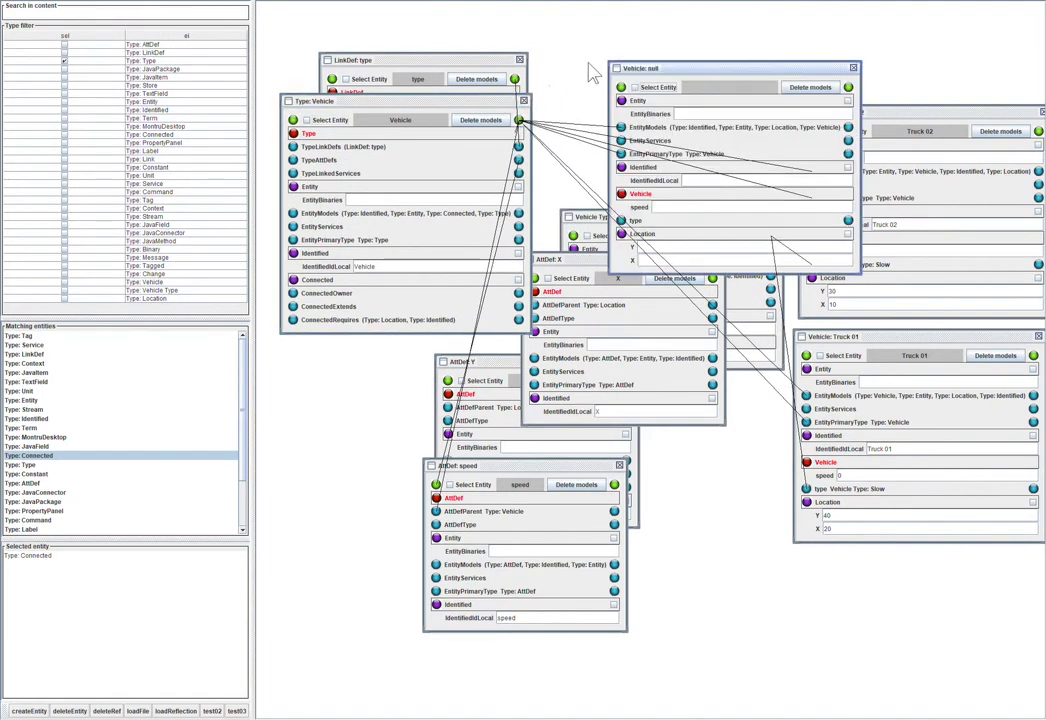
drag(648, 70, 607, 50)
text(Truck)
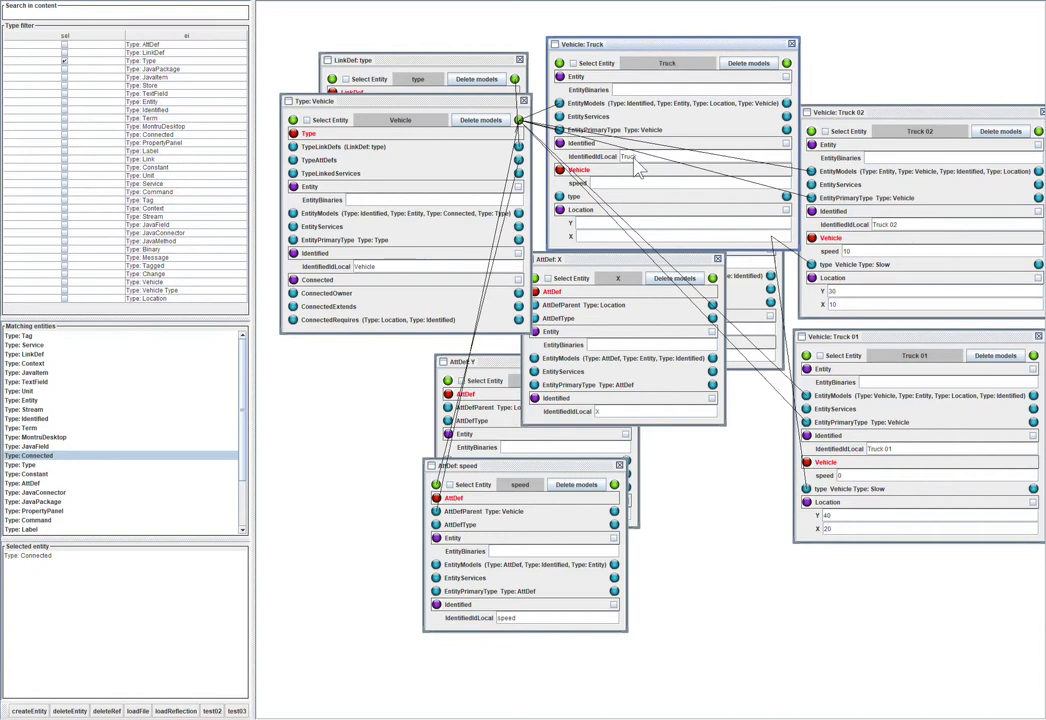
text(03)
mouse_move(676, 47)
mouse_down()
mouse_move(808, 378)
mouse_move(841, 412)
mouse_move(907, 569)
mouse_move(902, 469)
mouse_move(907, 511)
mouse_move(921, 505)
mouse_up()
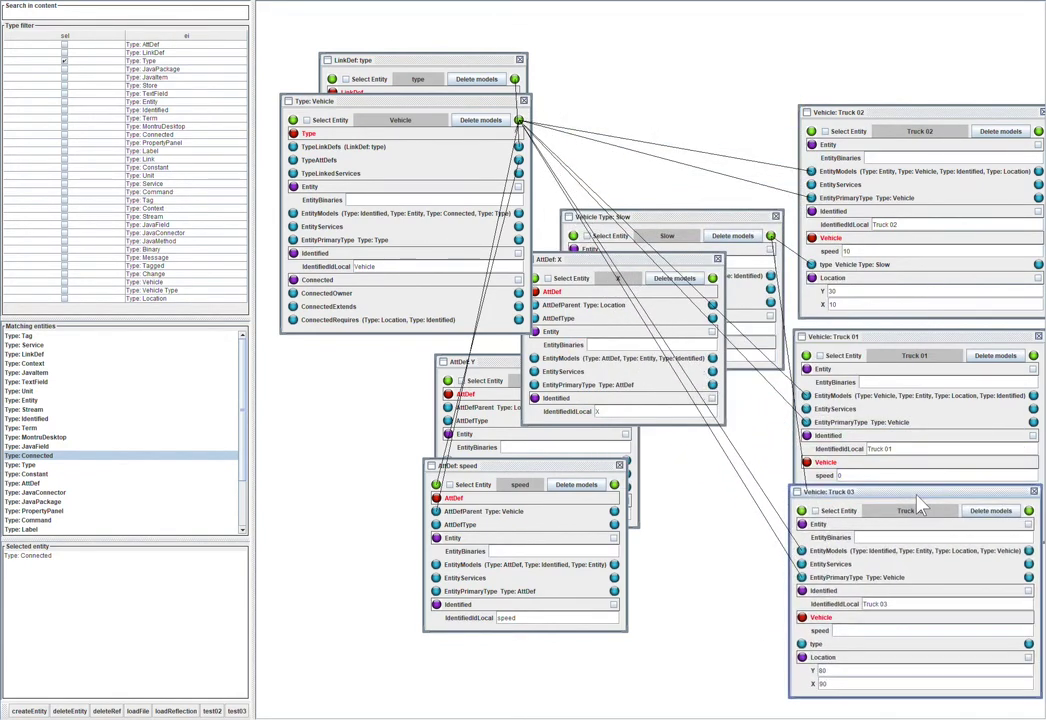
Stack Truck 01 above Truck 02 along the right side of the canvas.
click(868, 343)
drag(868, 343, 783, 80)
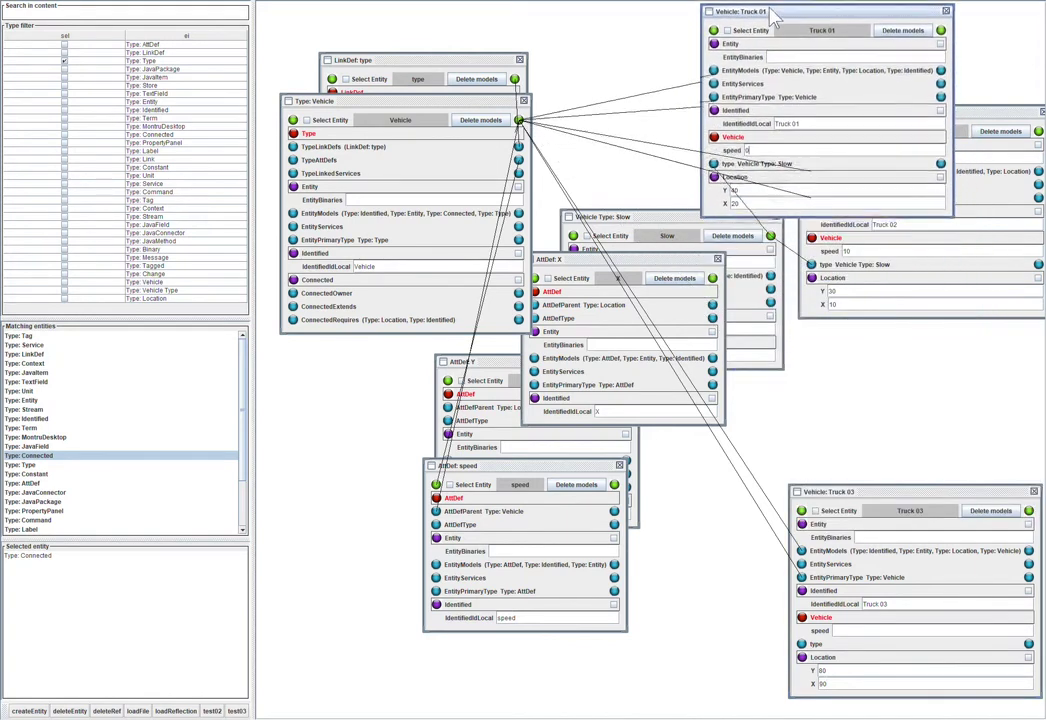
drag(773, 14, 792, 22)
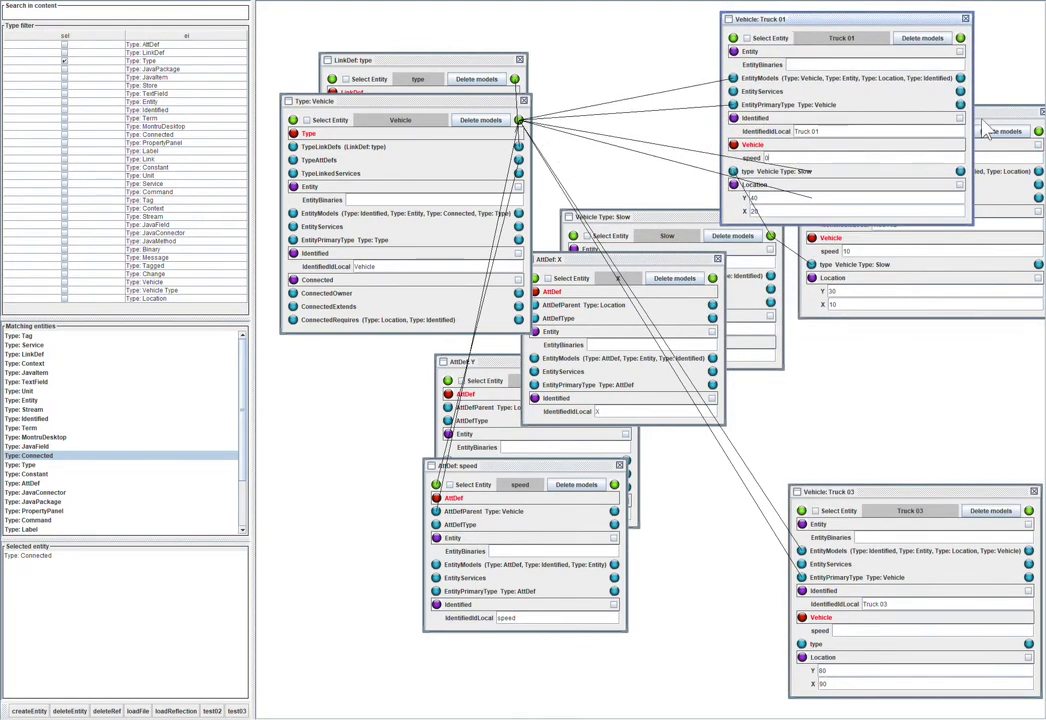
drag(983, 121, 963, 276)
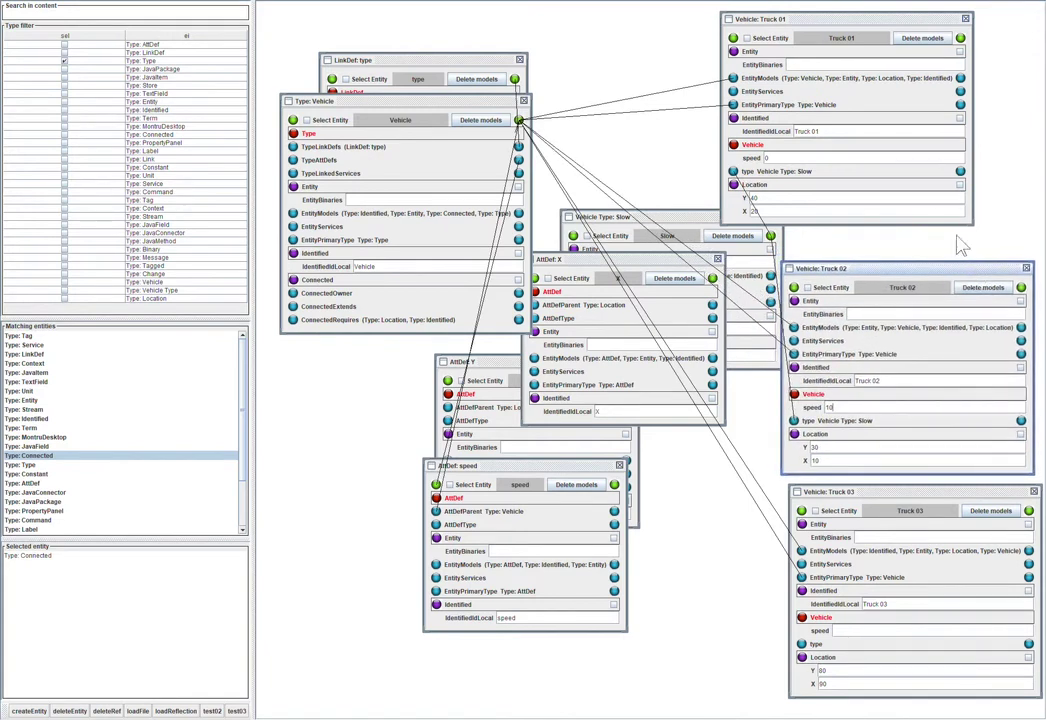
drag(864, 31, 925, 30)
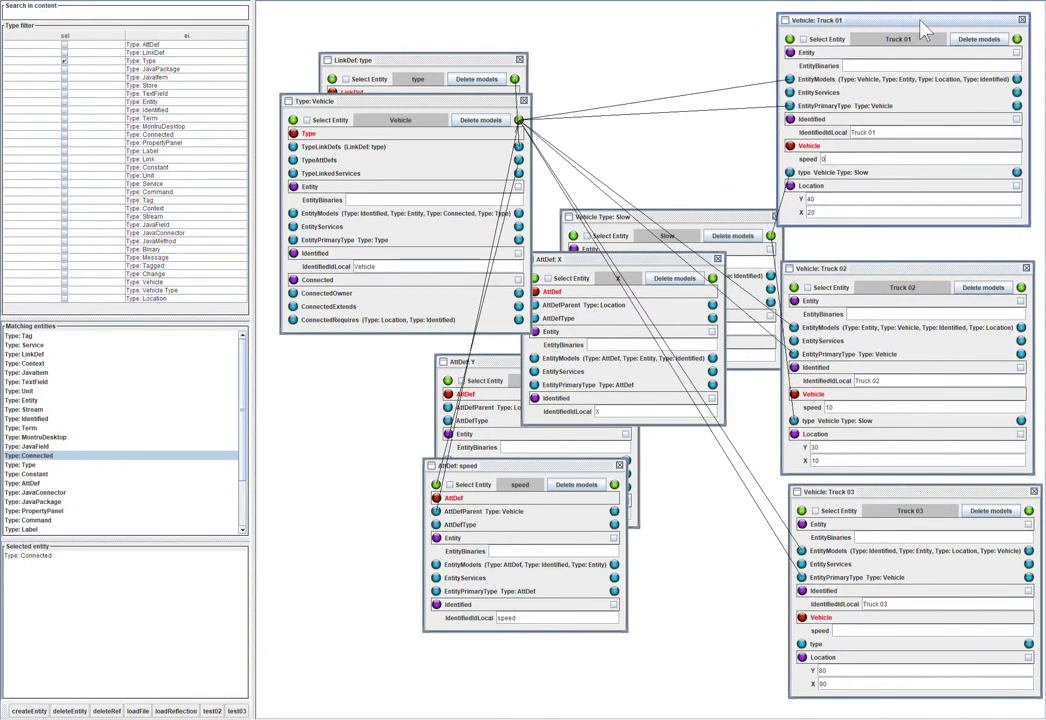
Close the LinkDef: type panel and lay out Vehicle, the X, Y and speed attributes, and Slow.
click(520, 60)
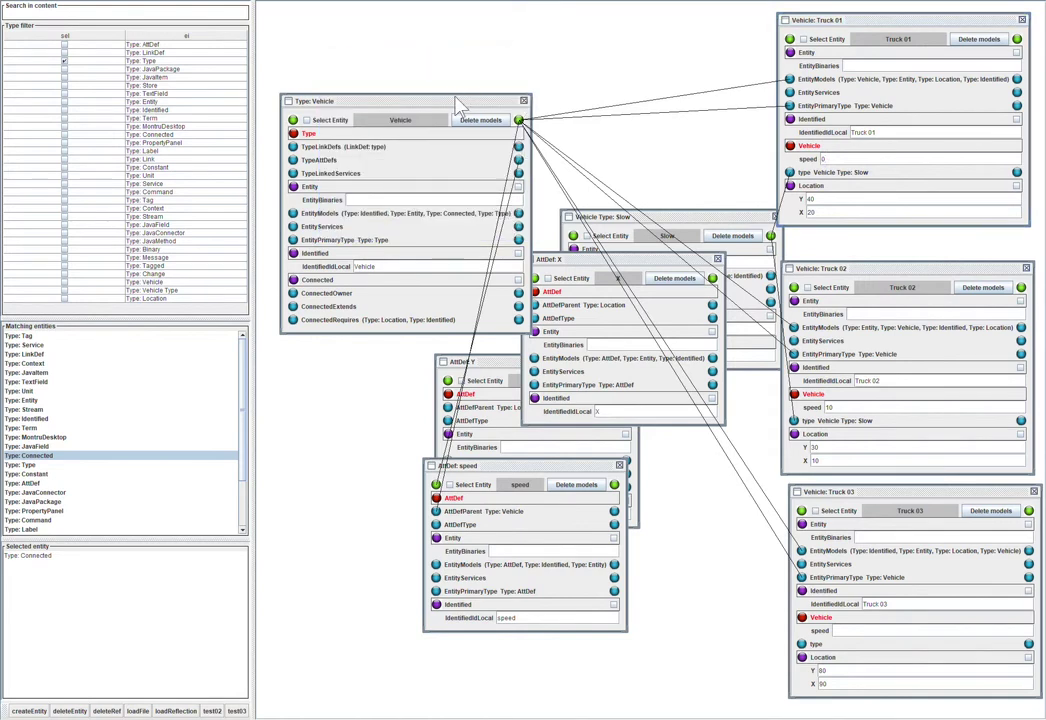
mouse_move(452, 104)
mouse_down()
mouse_move(506, 37)
mouse_move(582, 24)
mouse_up()
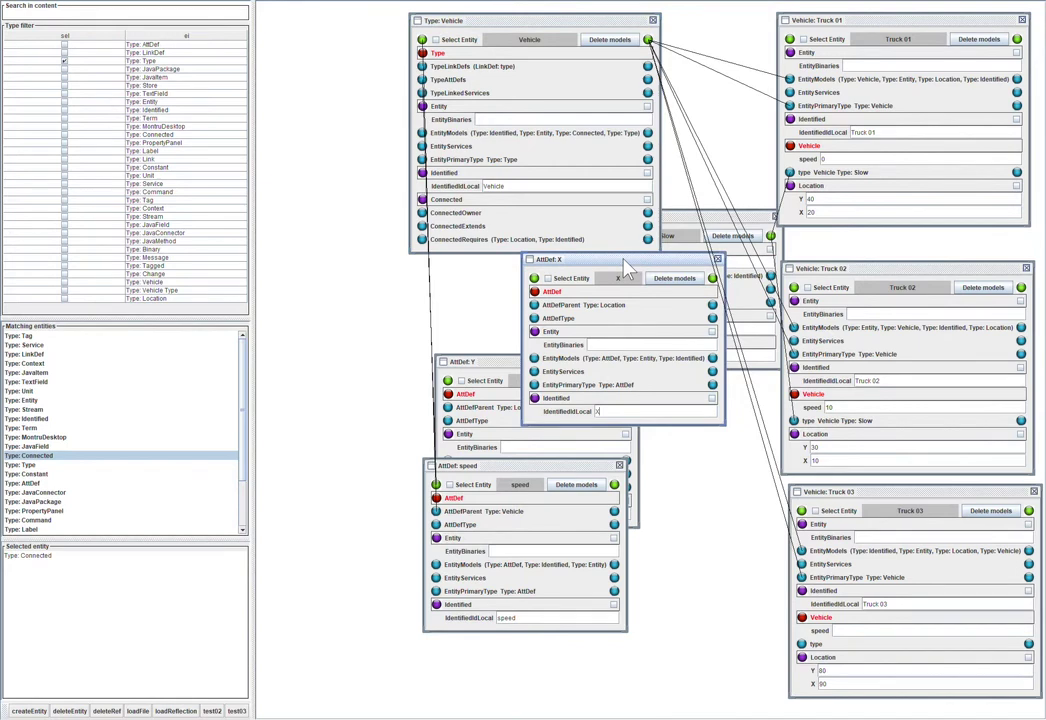
drag(628, 279, 670, 504)
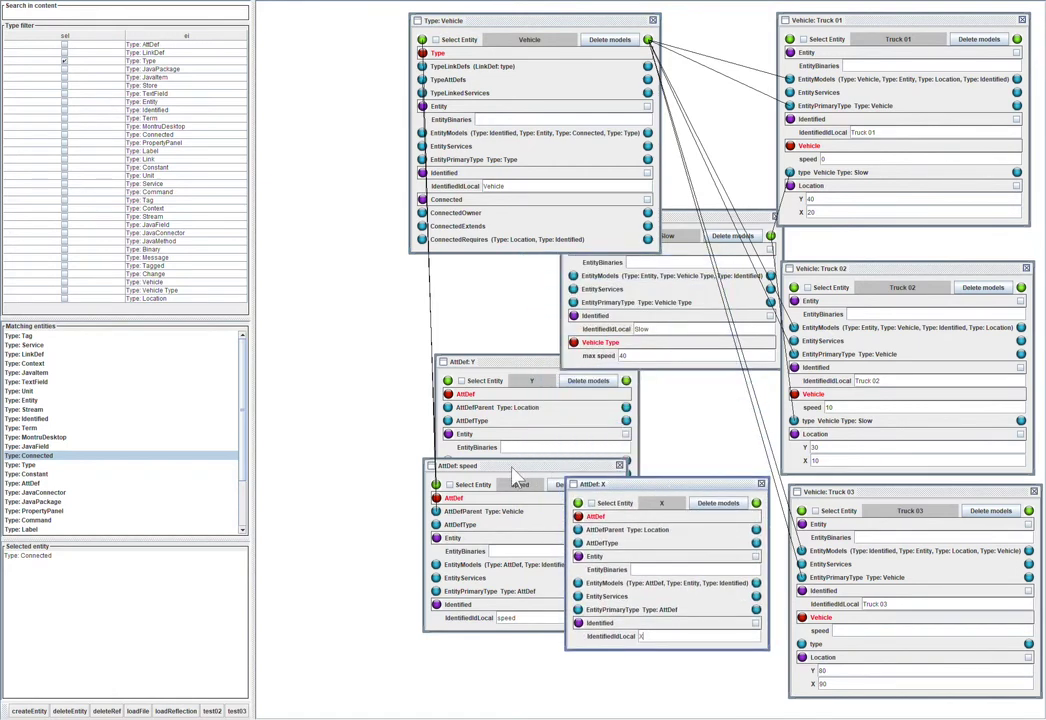
drag(508, 475, 381, 509)
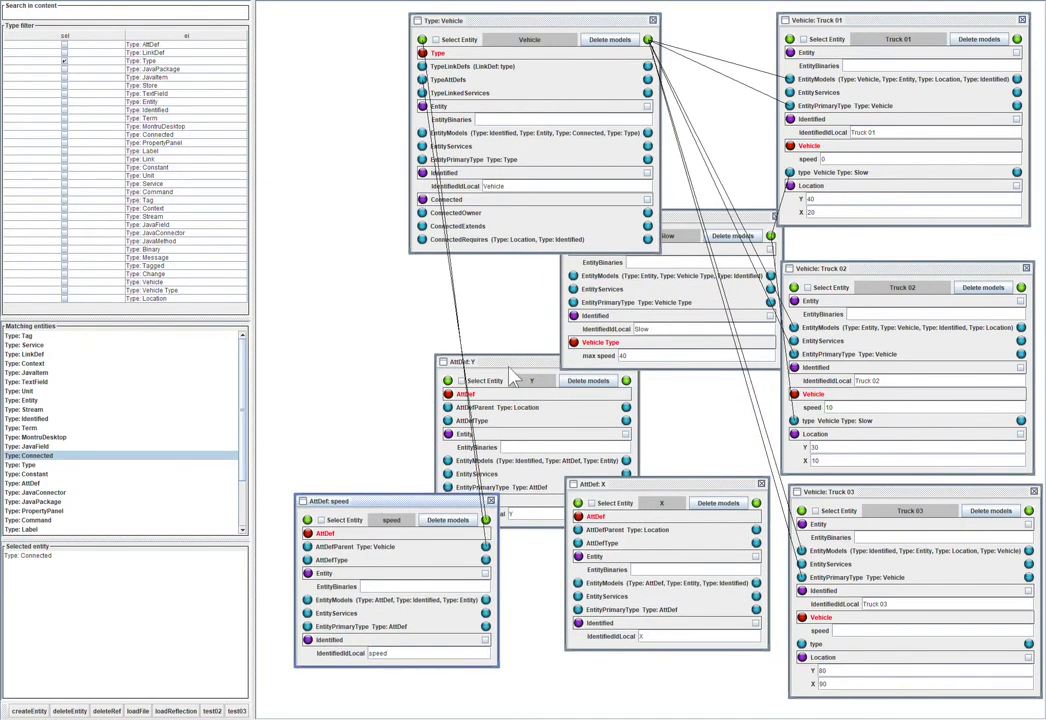
click(513, 371)
mouse_move(513, 371)
mouse_down()
mouse_move(404, 285)
mouse_move(377, 287)
mouse_up()
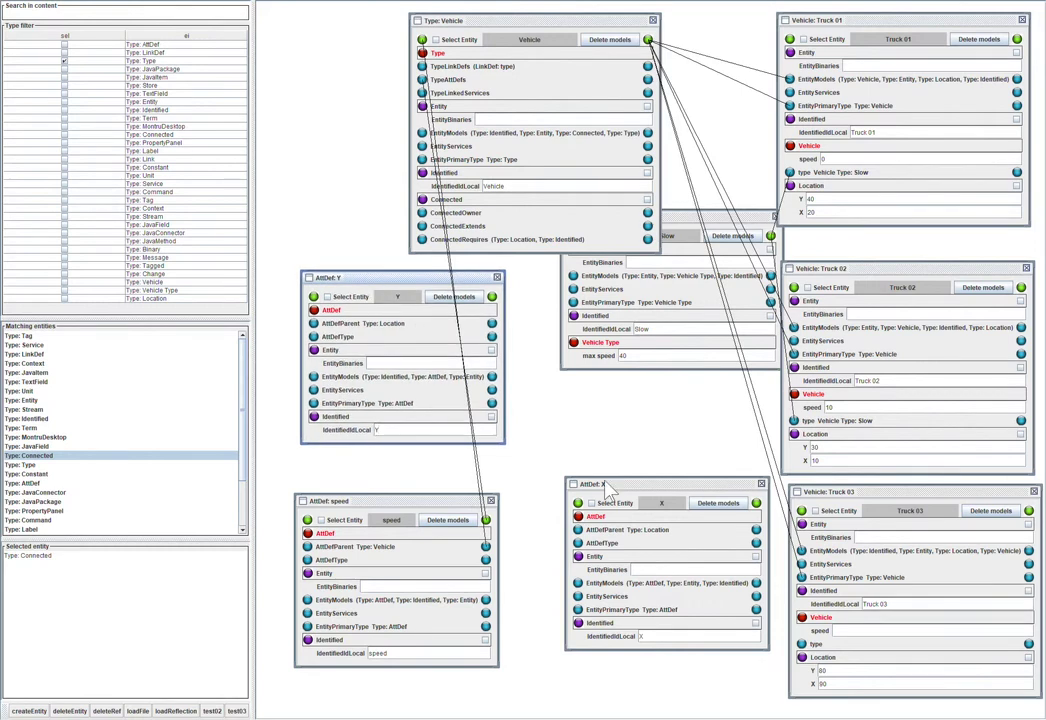
mouse_move(626, 503)
mouse_down()
mouse_move(428, 283)
mouse_move(424, 298)
mouse_up()
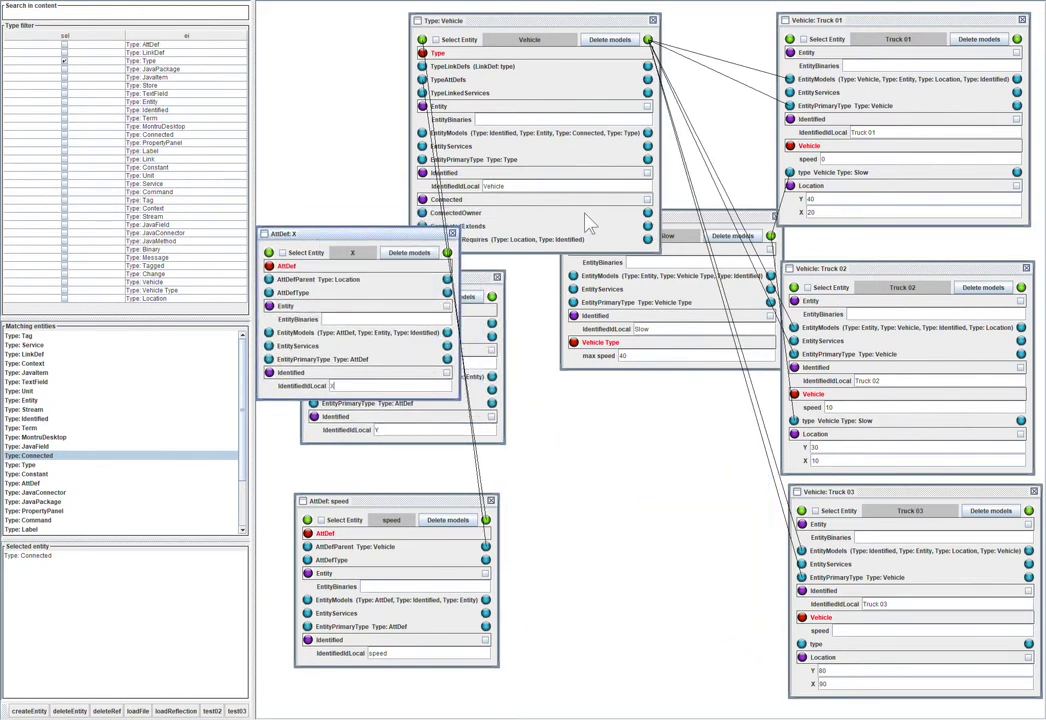
click(679, 229)
drag(679, 229, 655, 344)
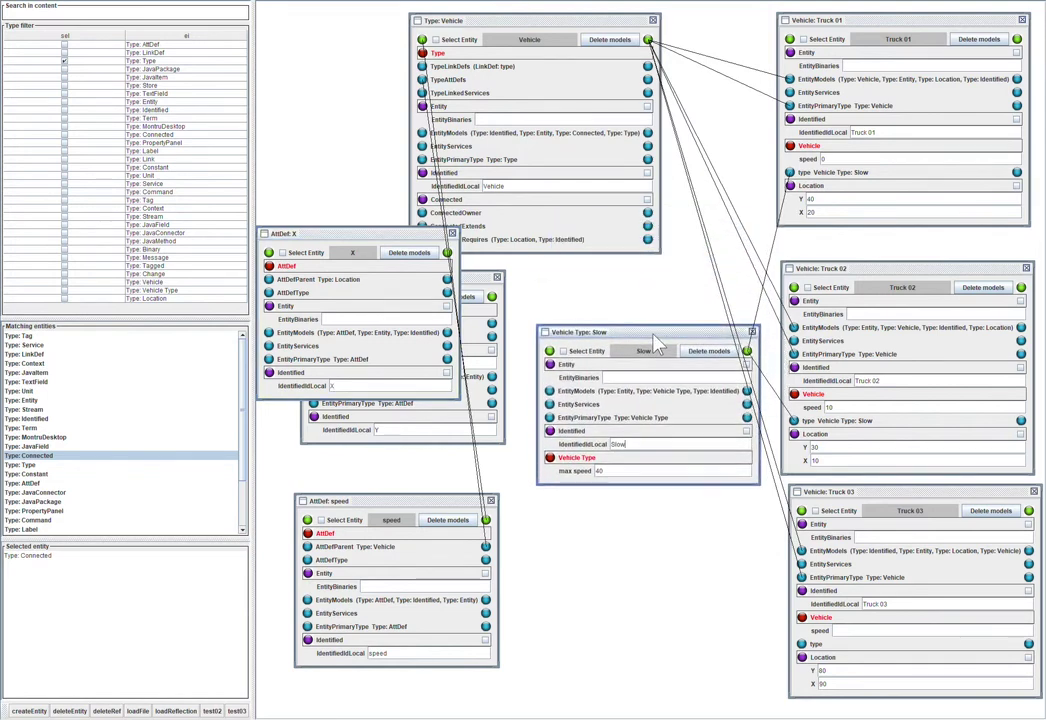
drag(433, 505, 639, 529)
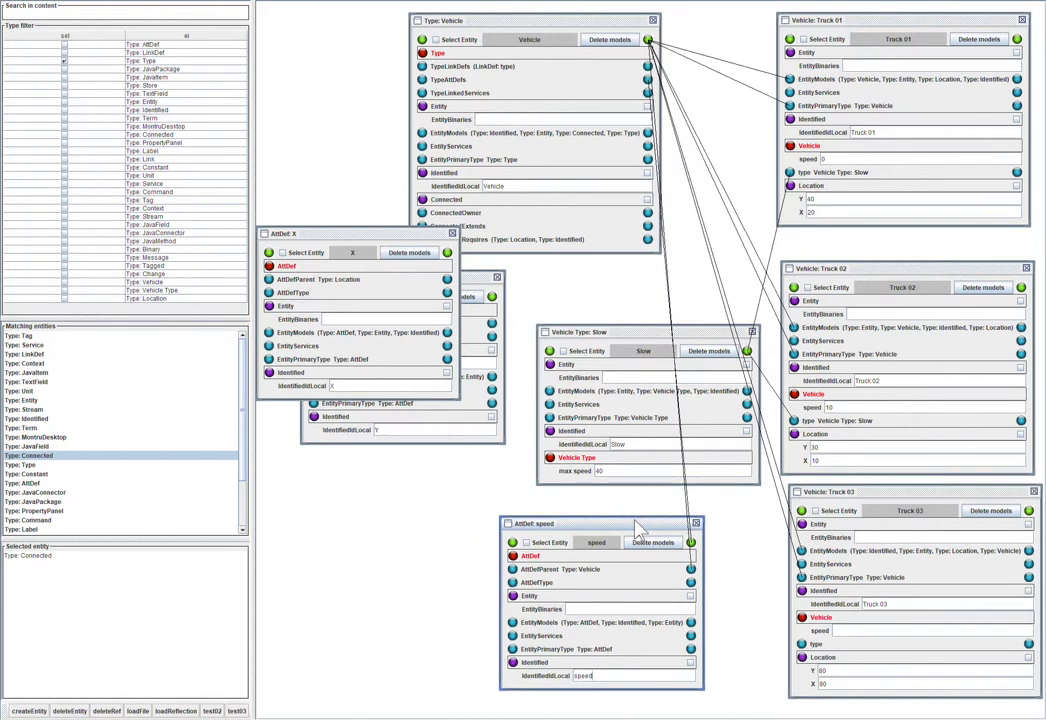